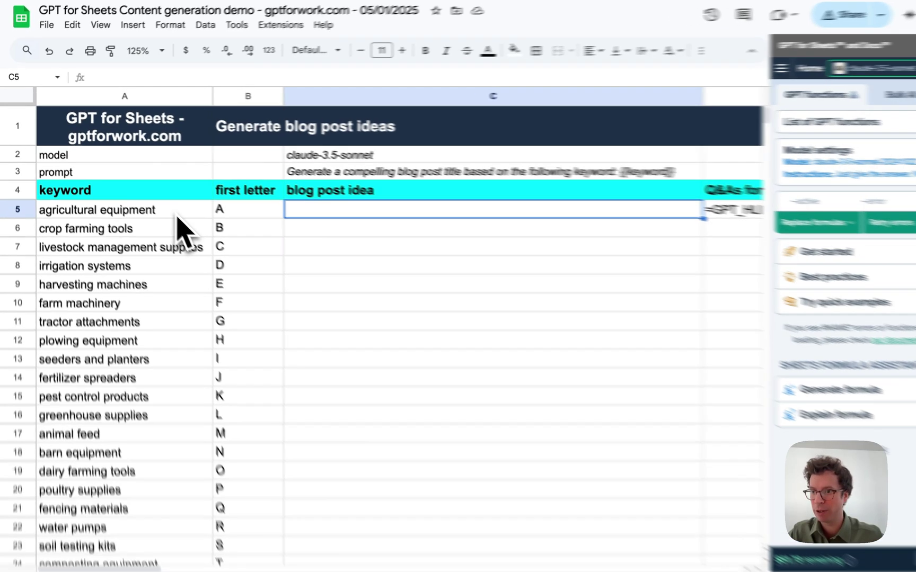
Select the first empty blog post idea cell beside the farm keyword list.
left_click(164, 209)
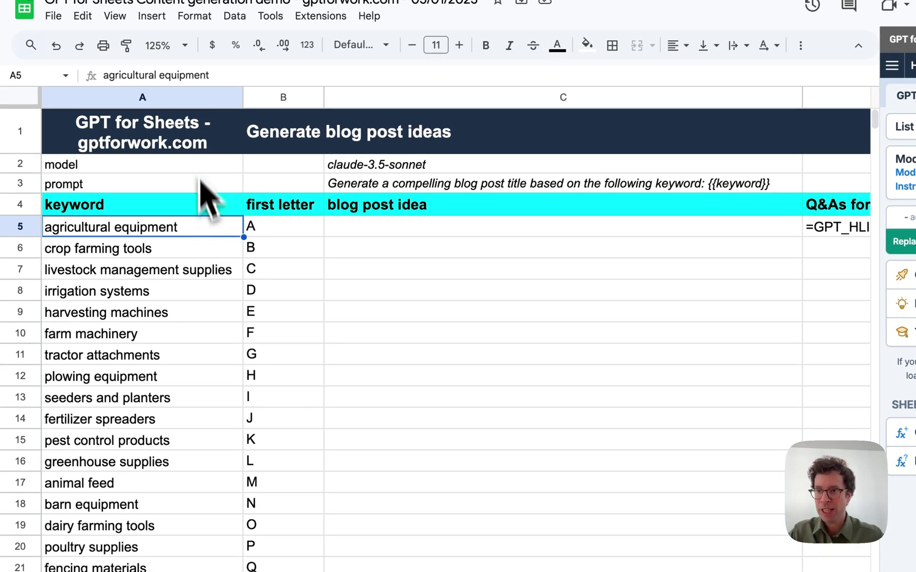
left_click(149, 100)
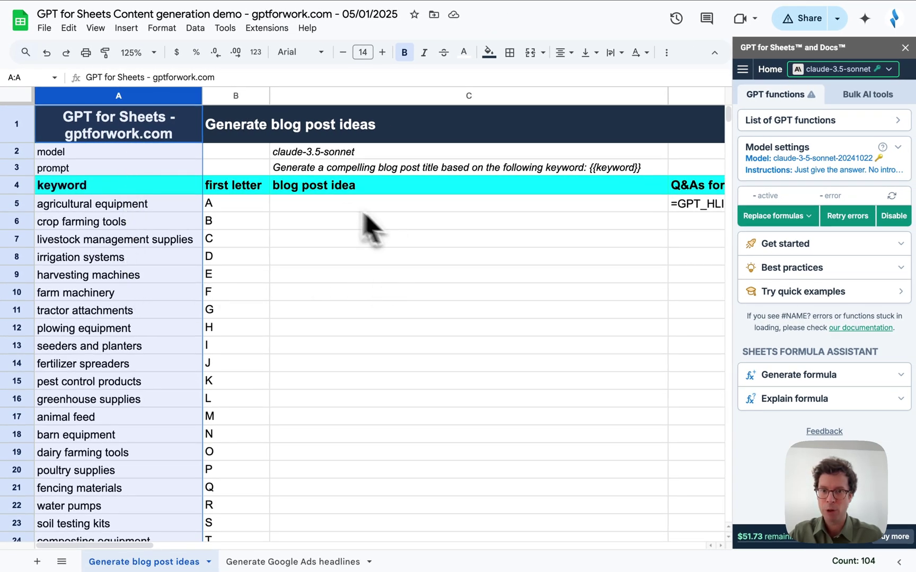
left_click(330, 203)
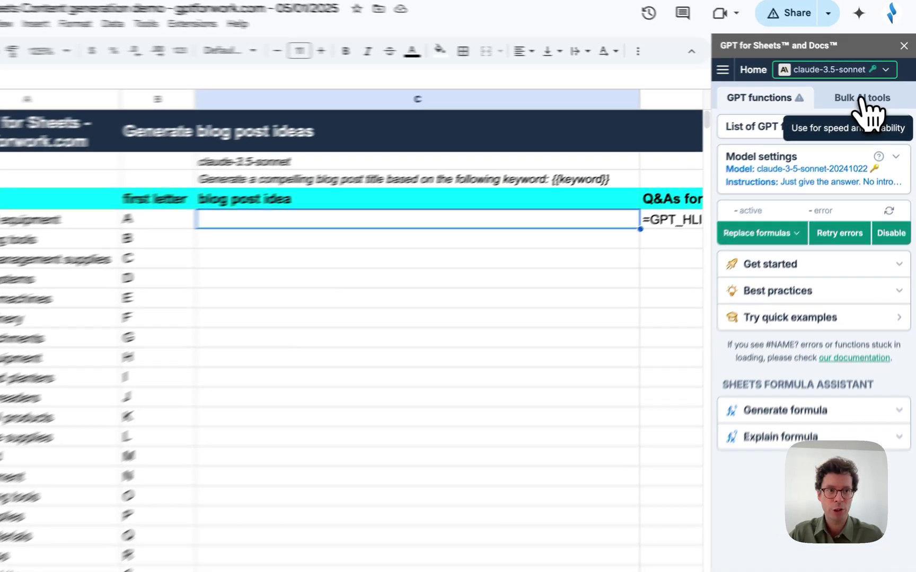
In Bulk AI tools' custom prompt, delete the first-letter constraint.
left_click(867, 94)
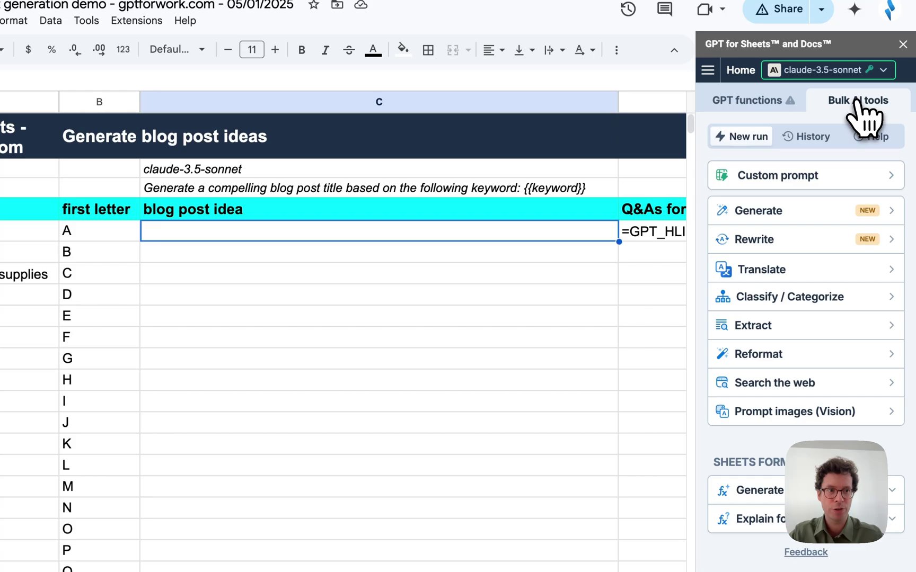
left_click(779, 180)
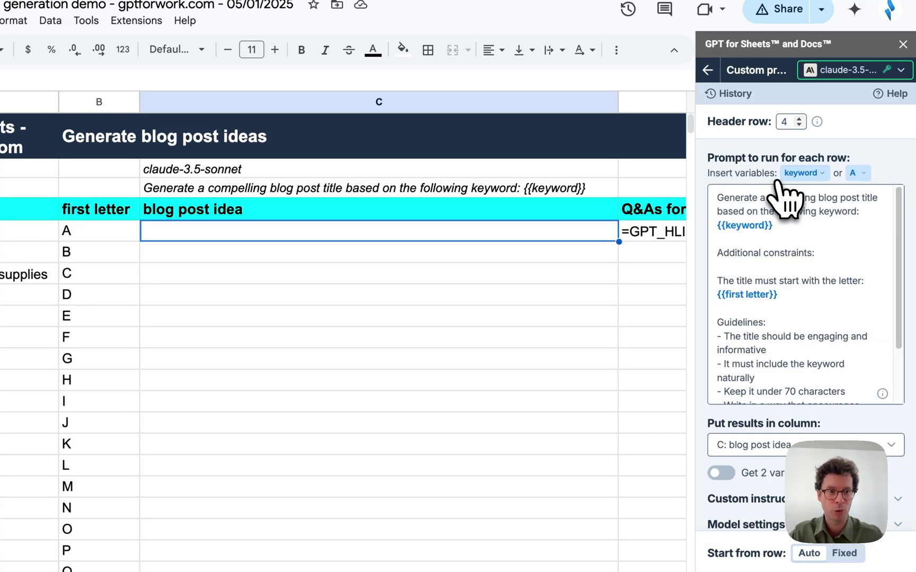
left_click_drag(789, 299, 719, 262)
key("ctrl+c")
key("BackSpace")
key("BackSpace")
key("BackSpace")
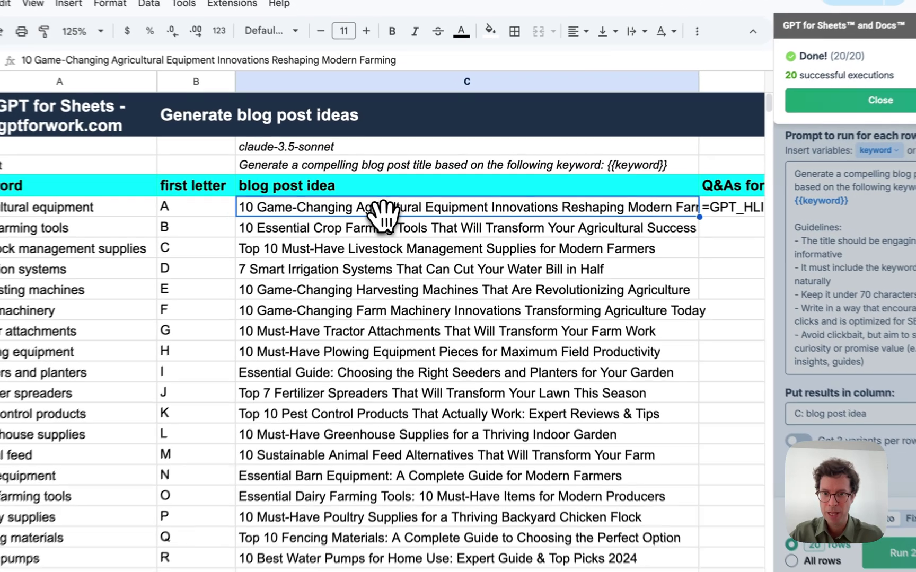
Close the run's Done completion notice.
scroll(261, 300, "down", 2)
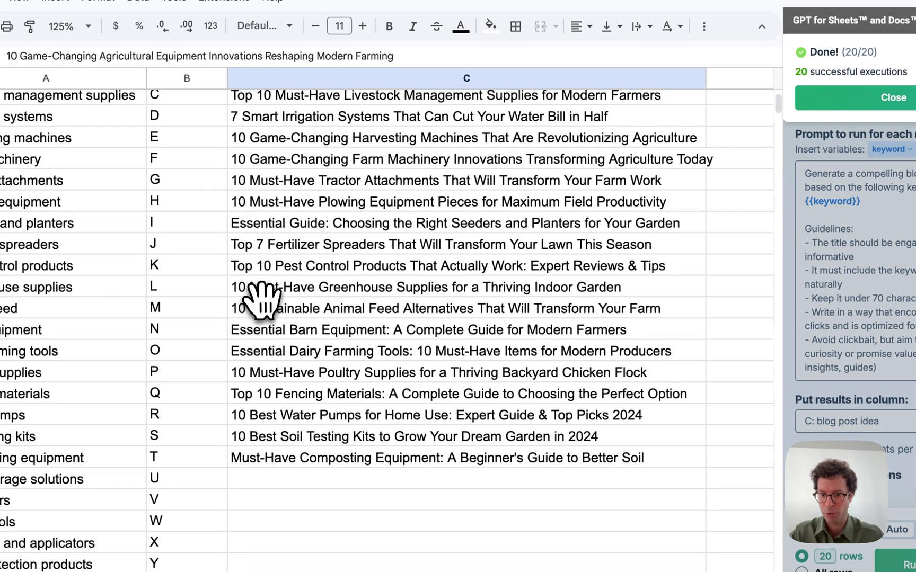
scroll(262, 301, "up", 2)
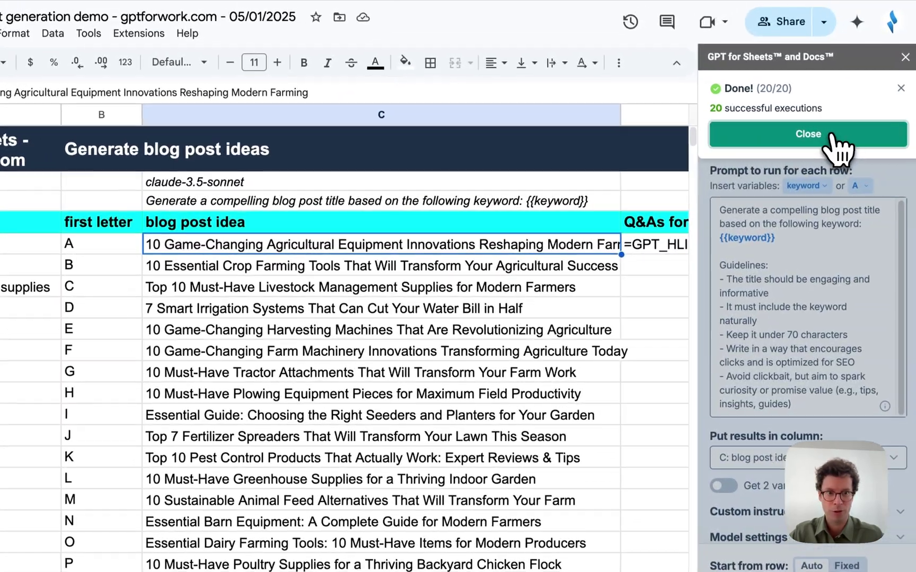
left_click(879, 97)
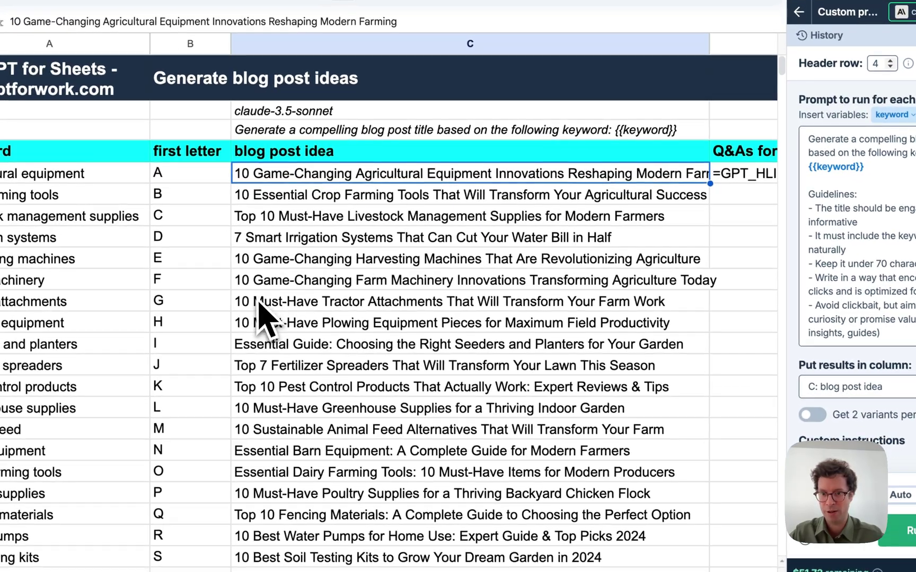
Read the titles for tractor attachments, agricultural equipment, harvesting machines, barn and dairy farming tools.
left_click(258, 300)
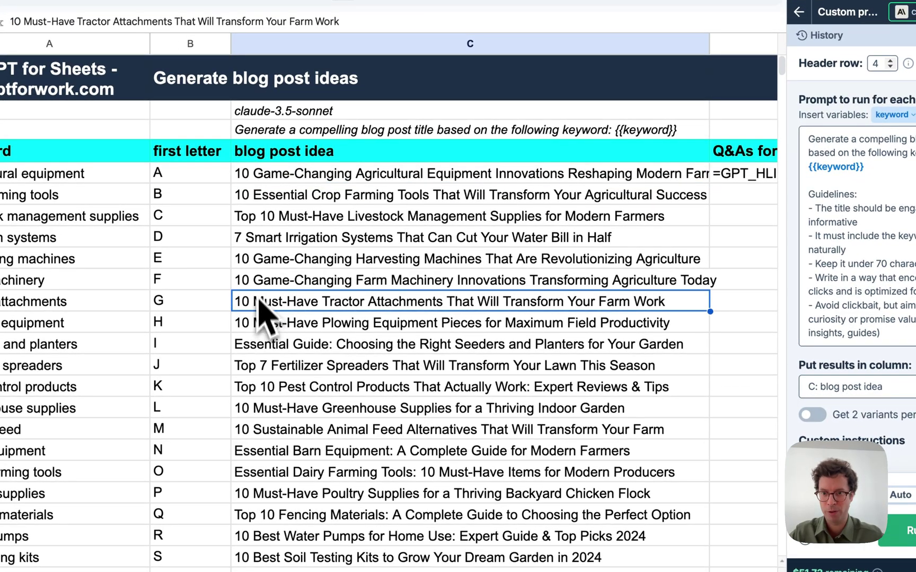
left_click(248, 178)
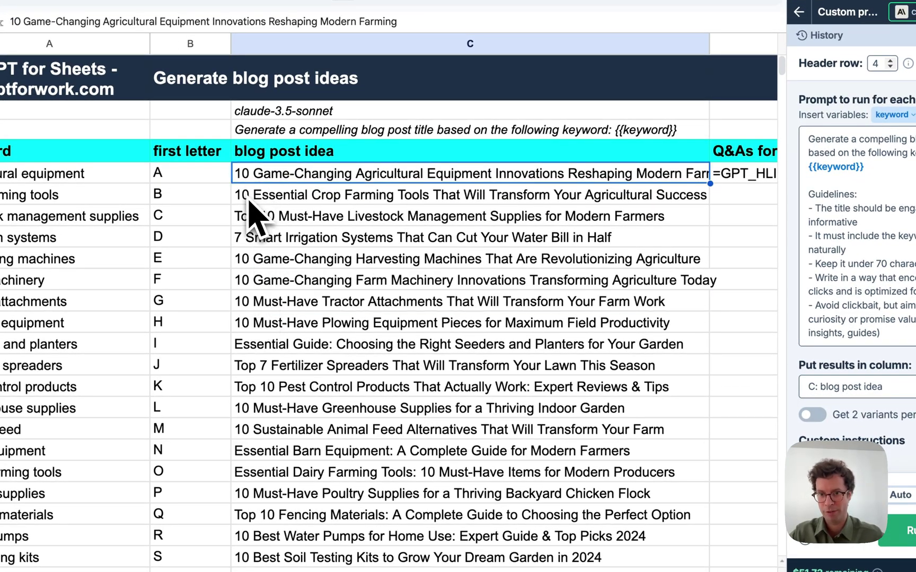
left_click(248, 201)
left_click(247, 267)
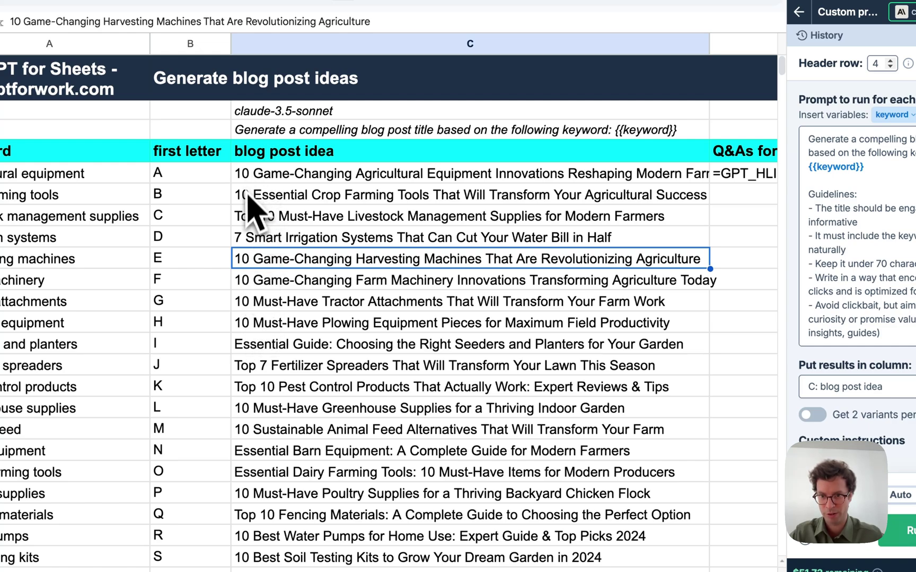
left_click(268, 350)
left_click(265, 453)
left_click(266, 474)
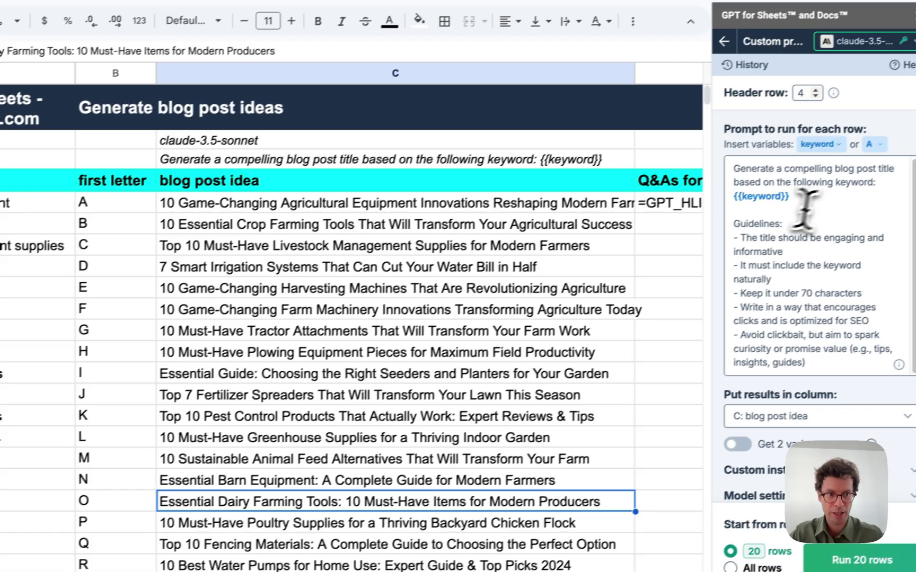
Paste the first-letter constraint back into the custom prompt.
left_click(898, 174)
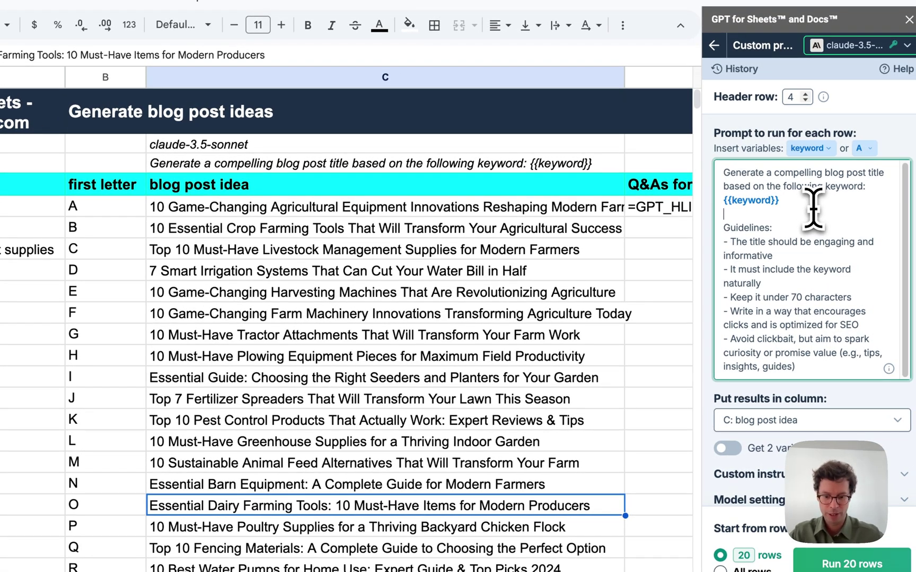
key("ctrl+v")
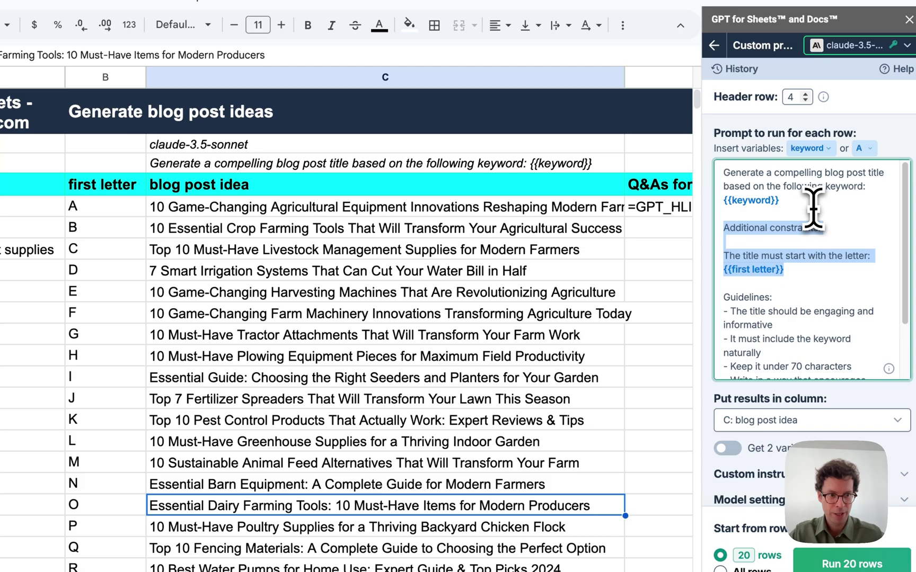
left_click(783, 267)
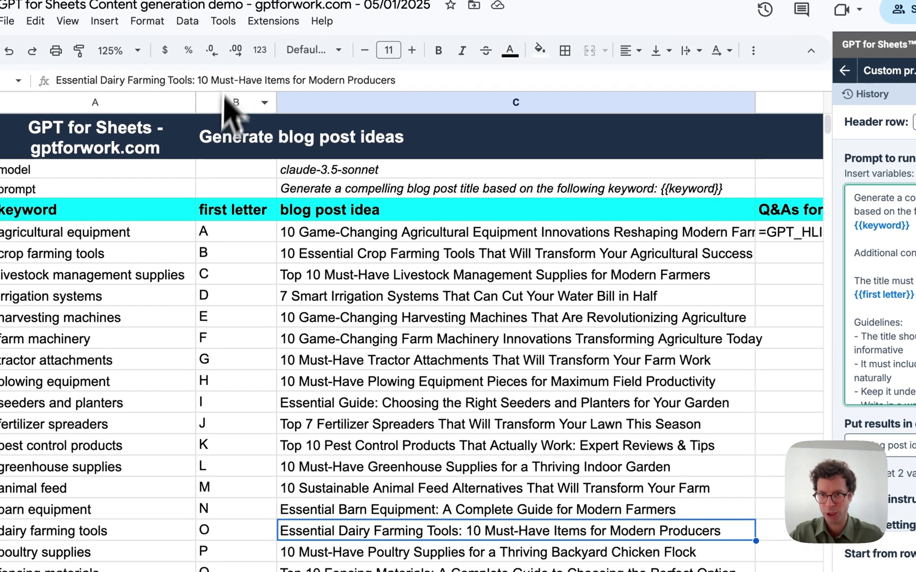
Clear the blog post ideas in C5:C24 and check the regenerated seeders and planters title.
left_click(234, 103)
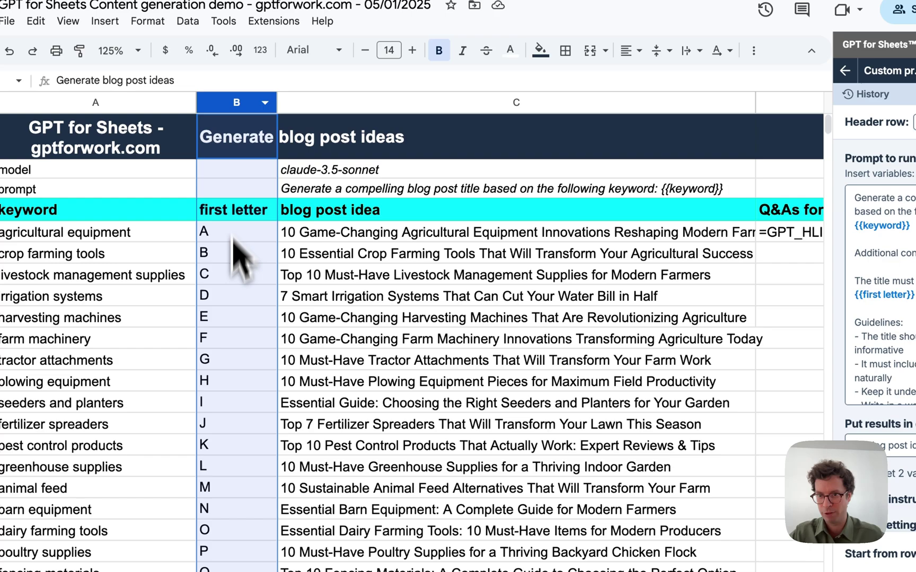
left_click(396, 239)
key("ctrl+shift+Down")
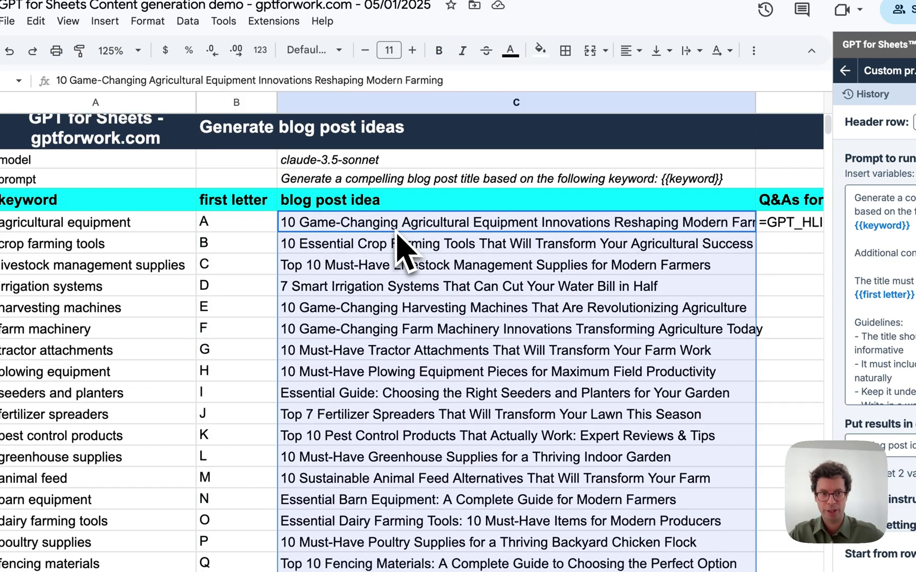
key("Delete")
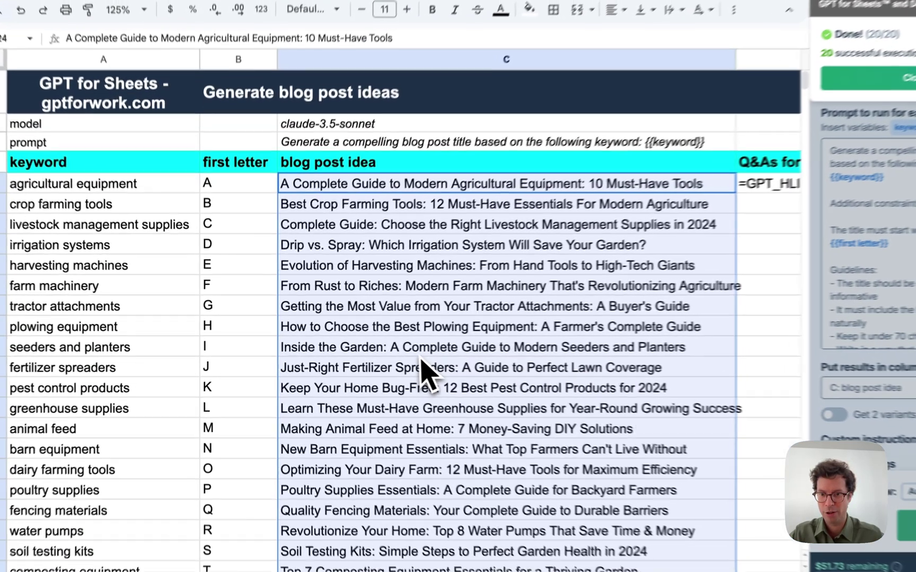
left_click(397, 352)
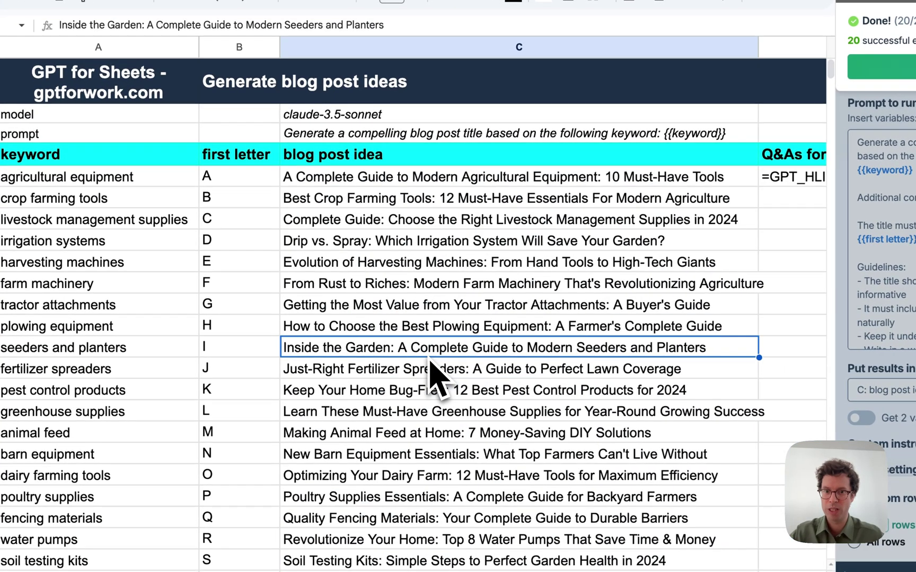
Check the new agricultural equipment title against its first letter and close the Done notice.
left_click(300, 183)
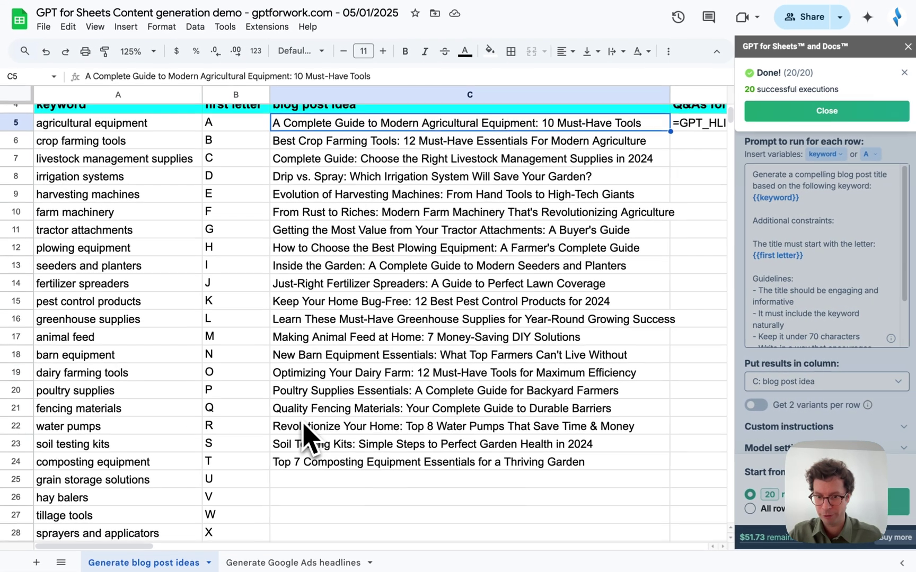
scroll(318, 437, "up", 3)
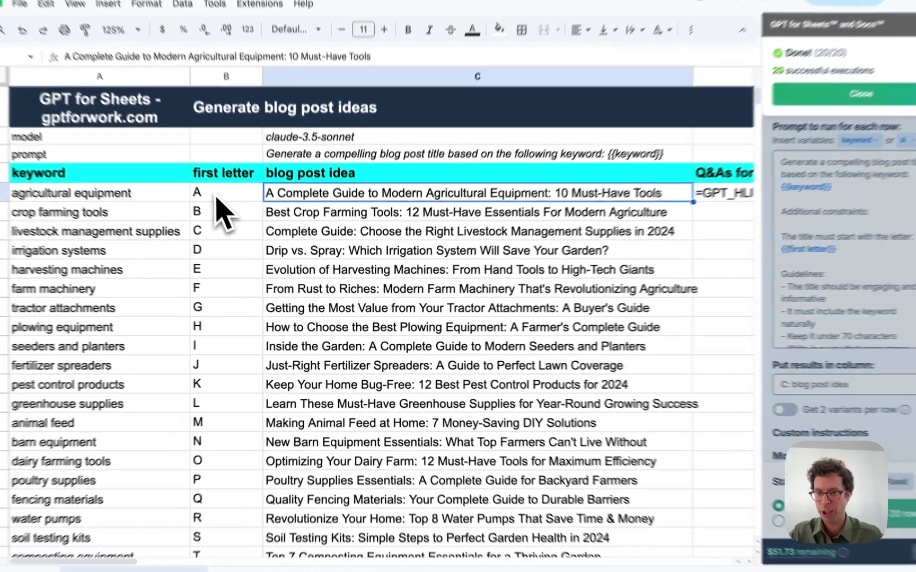
left_click(248, 205)
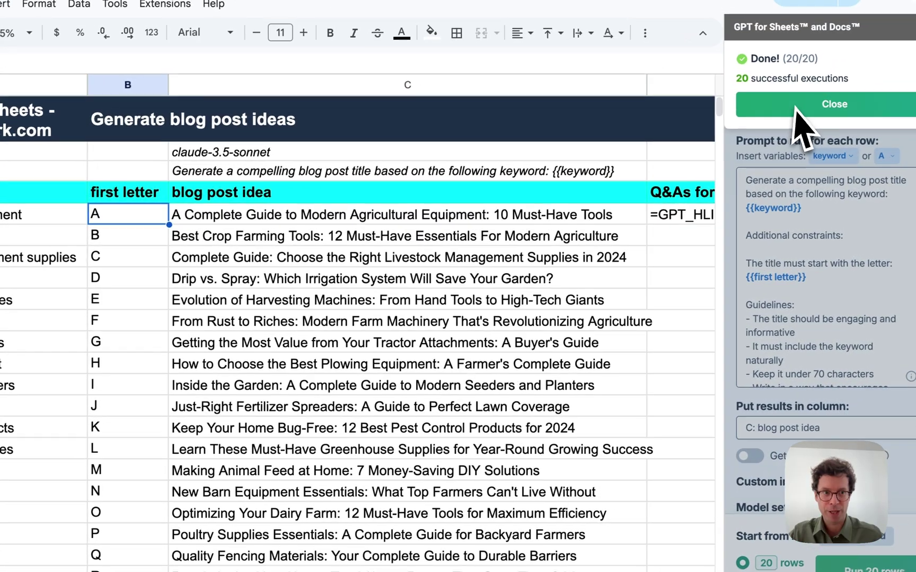
left_click(880, 65)
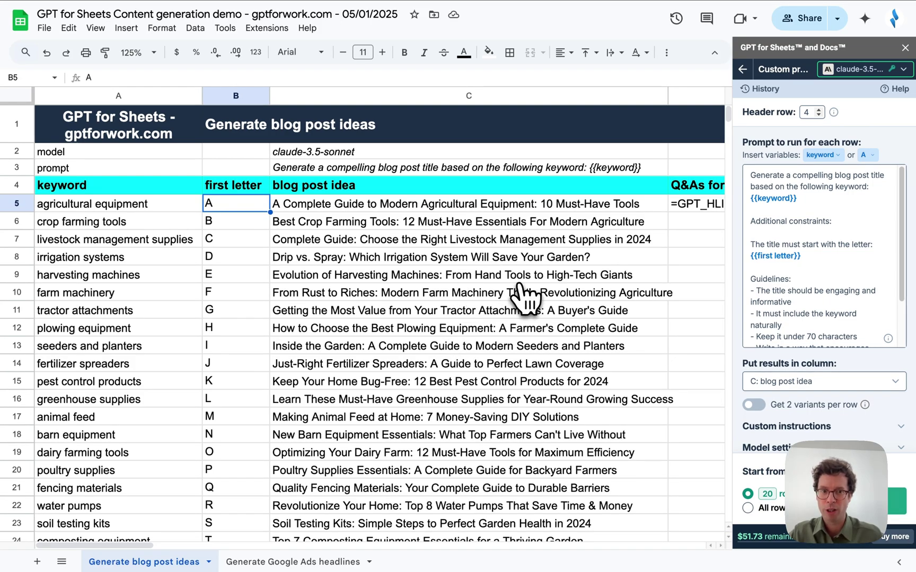
Scroll right to the Q&As for blog column and select D5's GPT_HLIST formula.
scroll(525, 299, "right", 5)
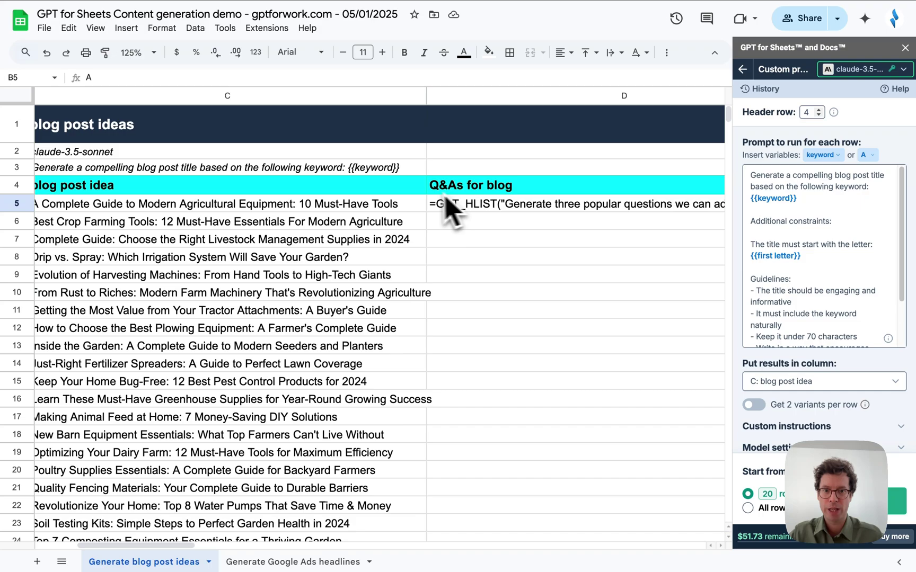
left_click(467, 204)
scroll(479, 208, "right", 5)
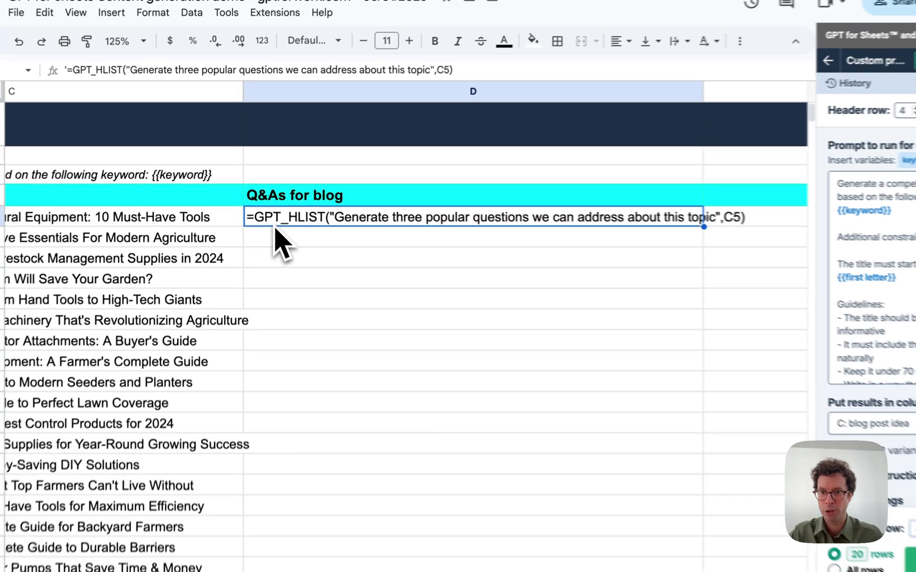
Remove D5's leading apostrophe so its GPT_HLIST formula generates three questions.
double_click(275, 223)
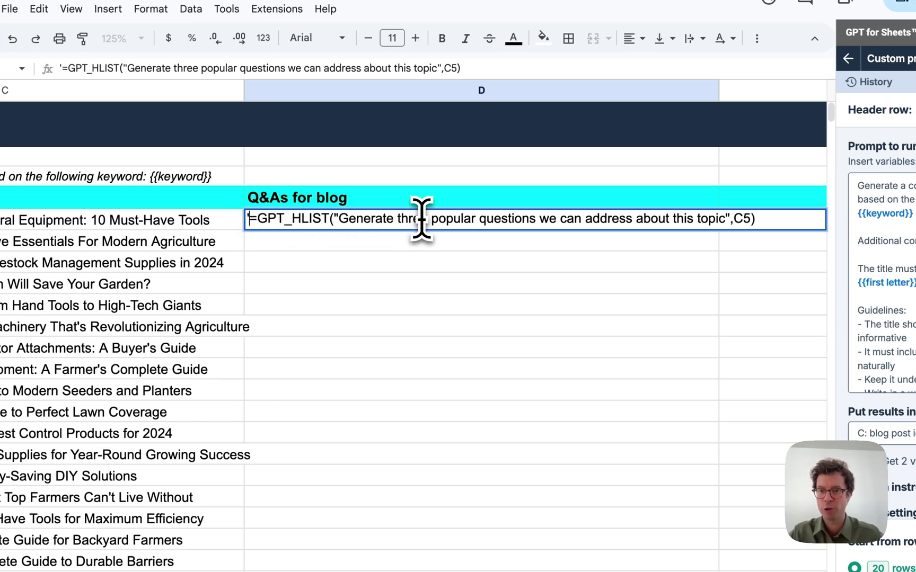
key("BackSpace")
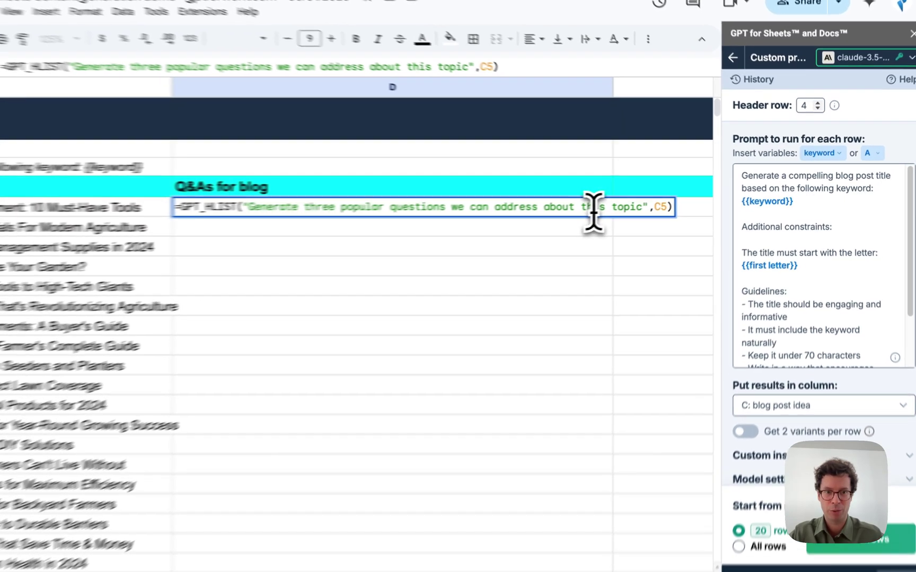
left_click(615, 206)
key("Return")
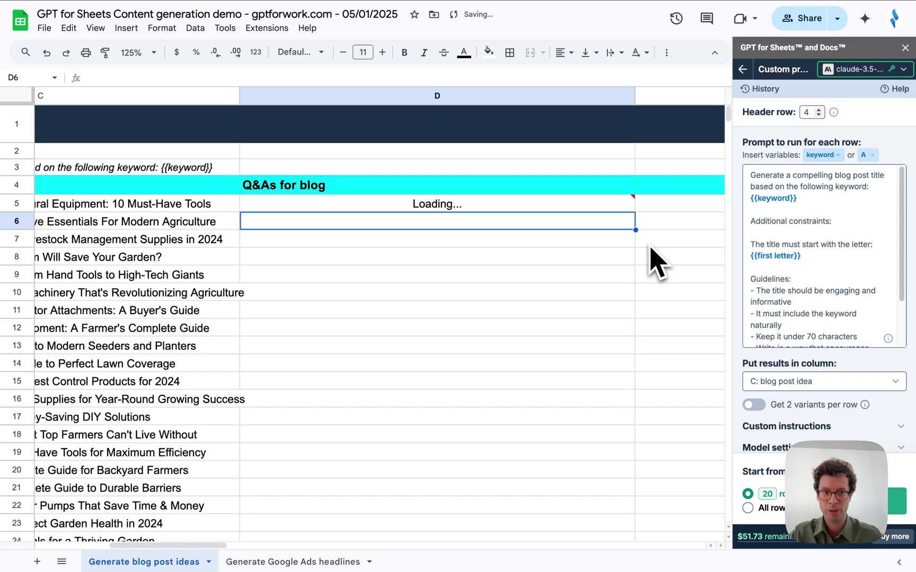
left_click(617, 206)
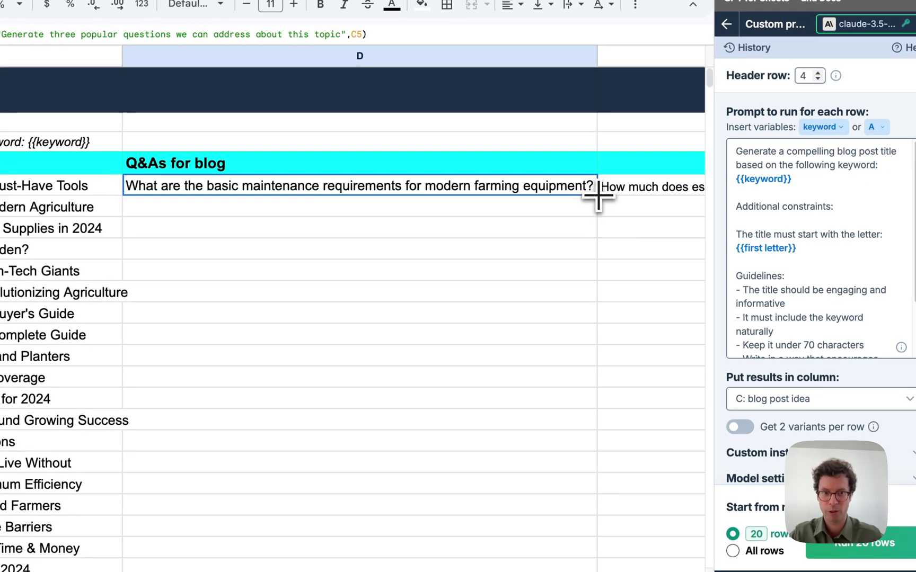
Fill the question formula from D5 down to row 24.
double_click(598, 195)
scroll(588, 413, "down", 3)
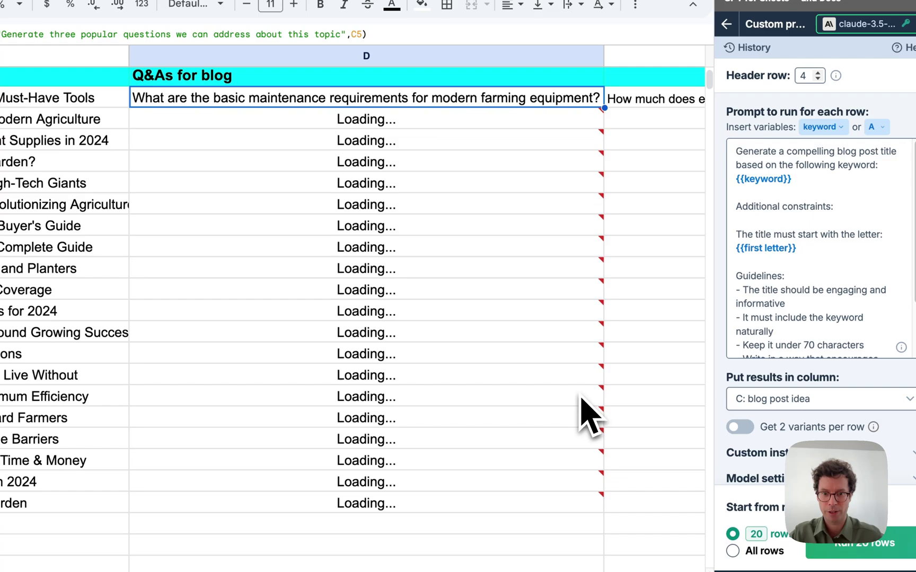
scroll(580, 409, "up", 3)
scroll(583, 411, "right", 2)
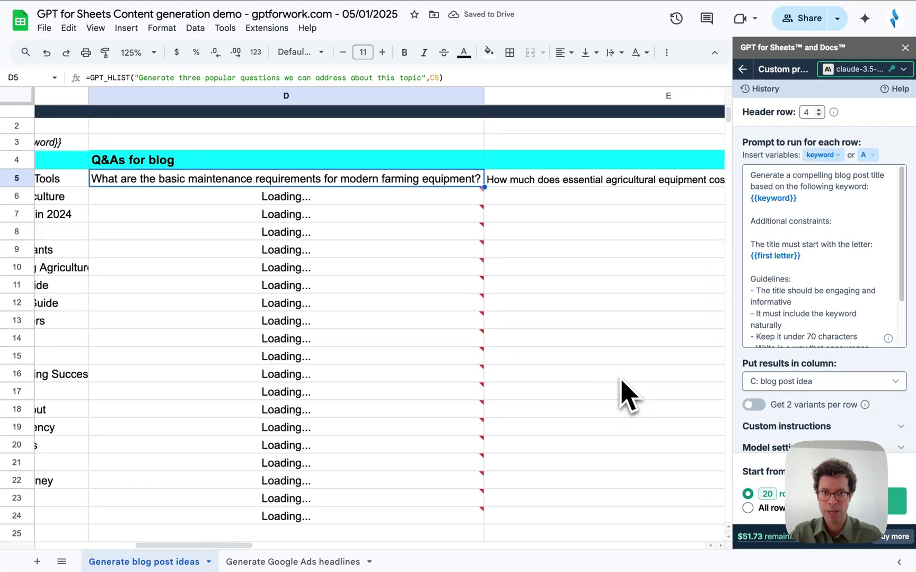
scroll(625, 393, "right", 5)
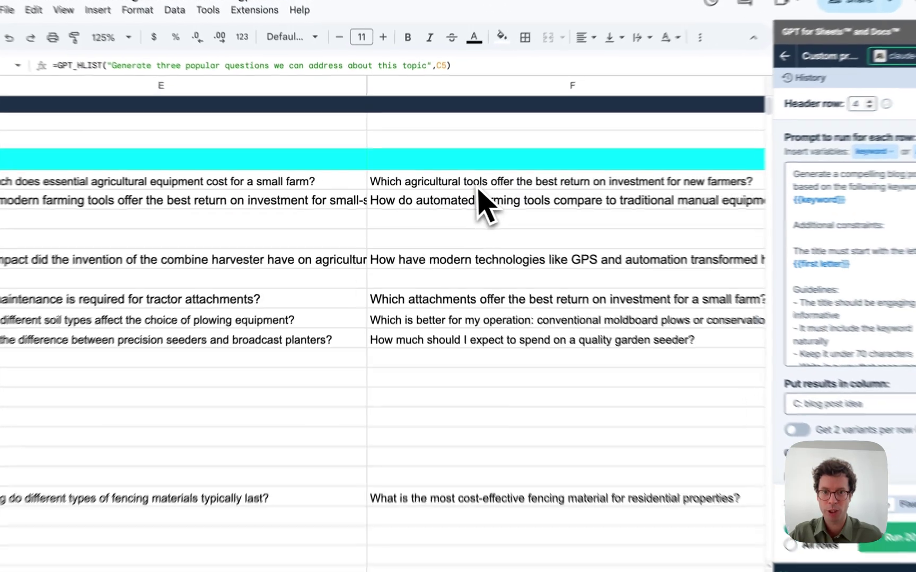
Review the generated questions across columns D, E and F.
left_click(479, 186)
scroll(491, 198, "left", 5)
left_click(436, 197)
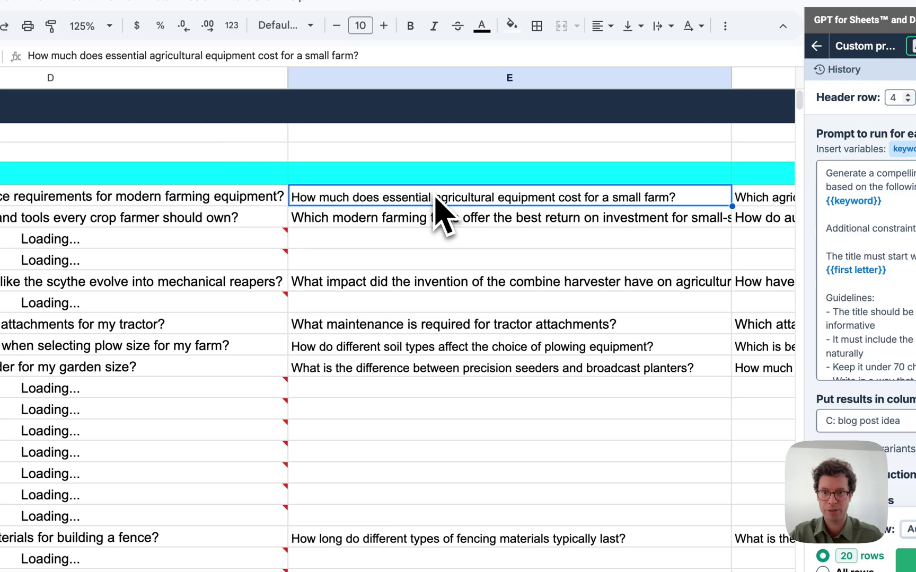
scroll(403, 207, "left", 3)
left_click(368, 204)
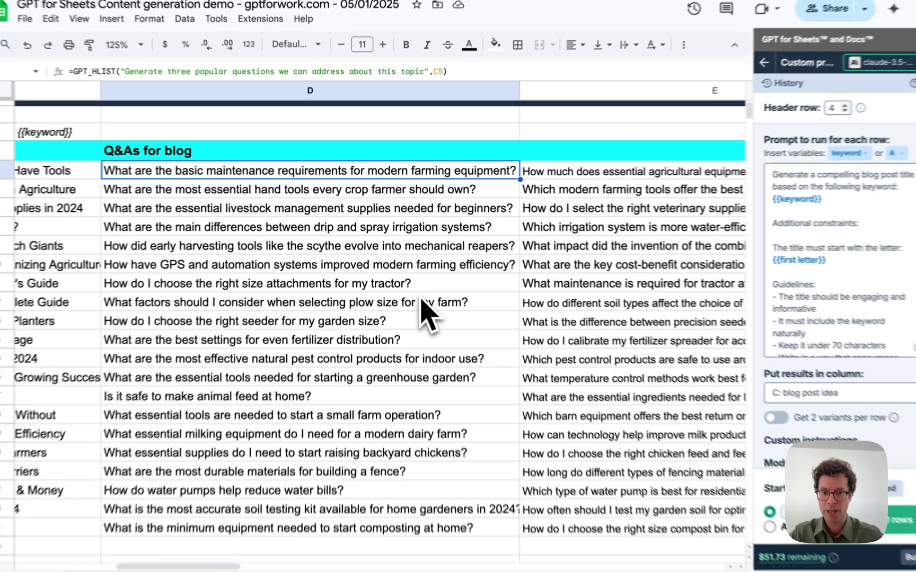
scroll(408, 307, "down", 1)
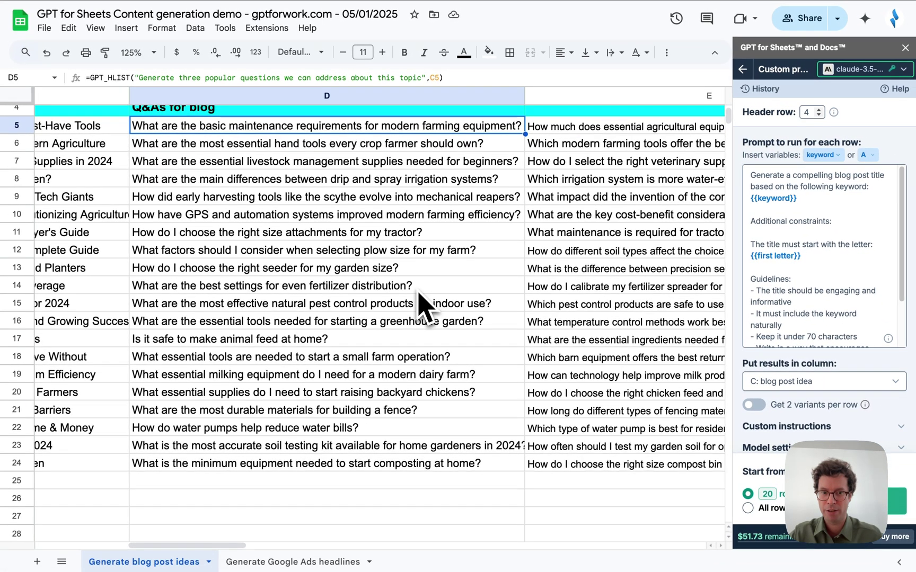
scroll(424, 305, "up", 2)
scroll(424, 305, "right", 10)
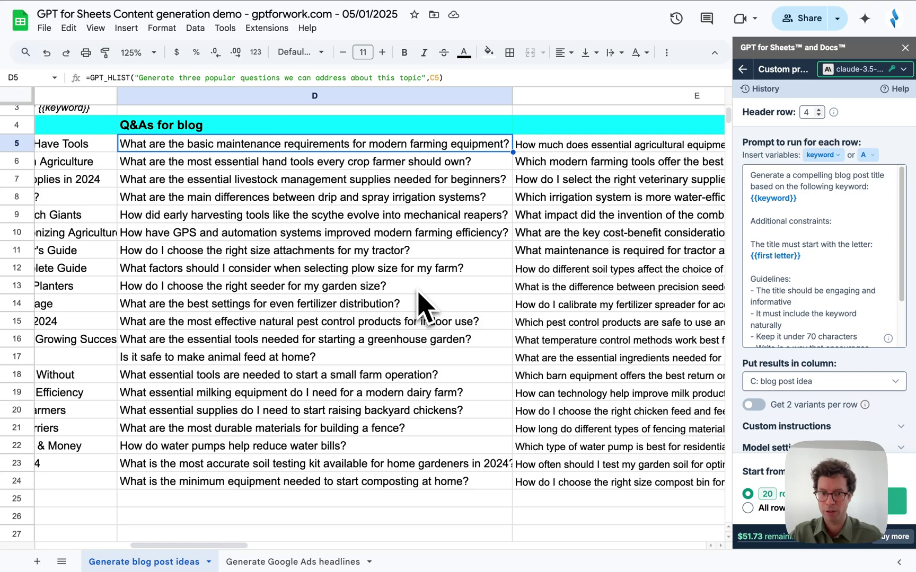
scroll(424, 307, "right", 5)
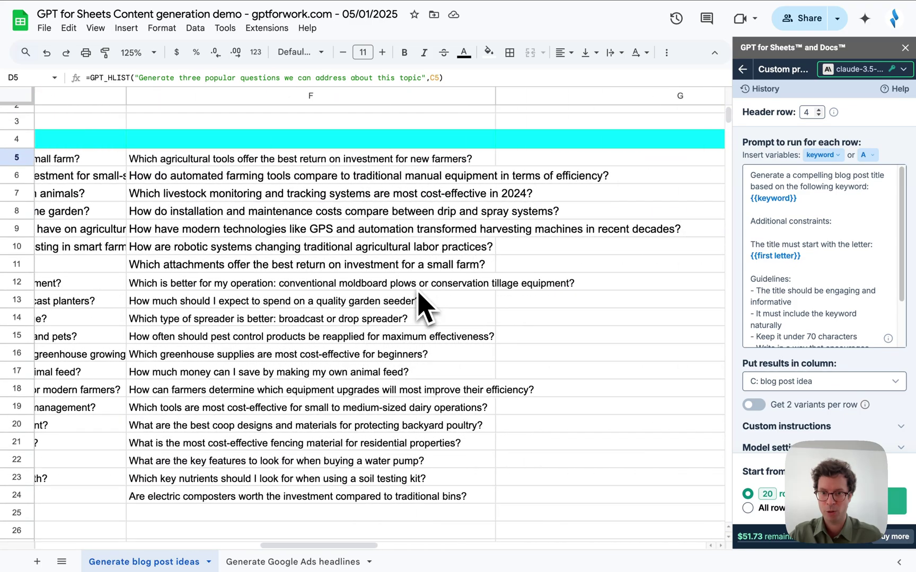
scroll(423, 306, "left", 15)
scroll(424, 306, "up", 2)
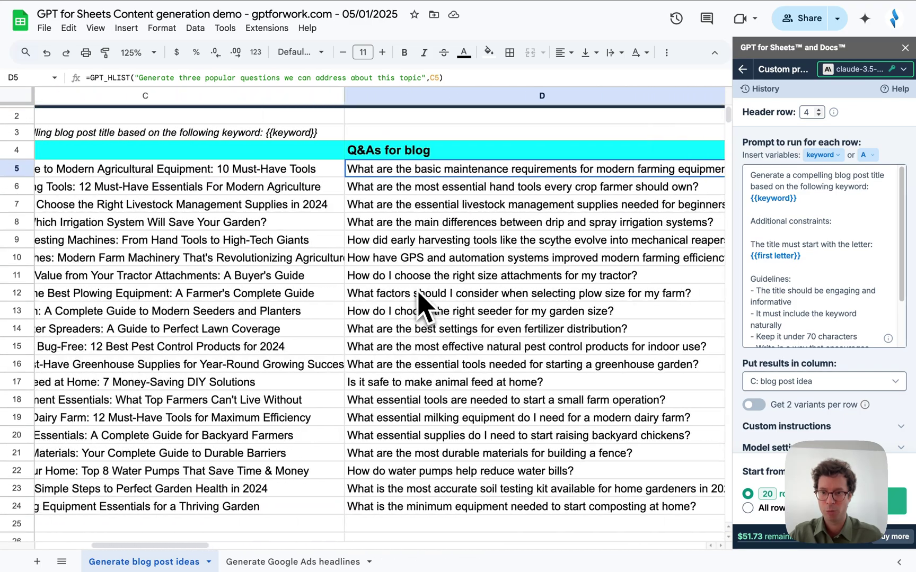
scroll(418, 293, "left", 3)
scroll(418, 293, "up", 1)
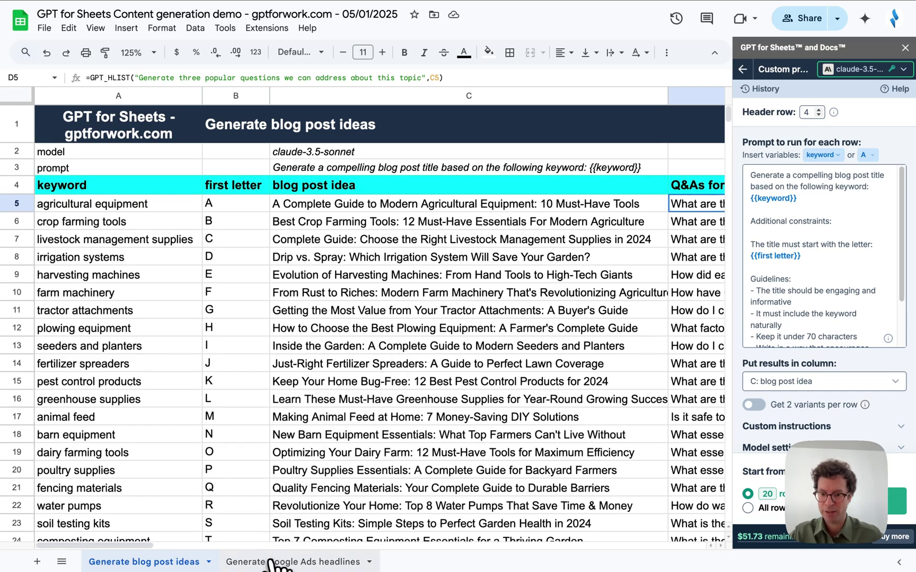
On the Generate Google Ads headlines sheet, copy the headline prompt from B3.
left_click(297, 563)
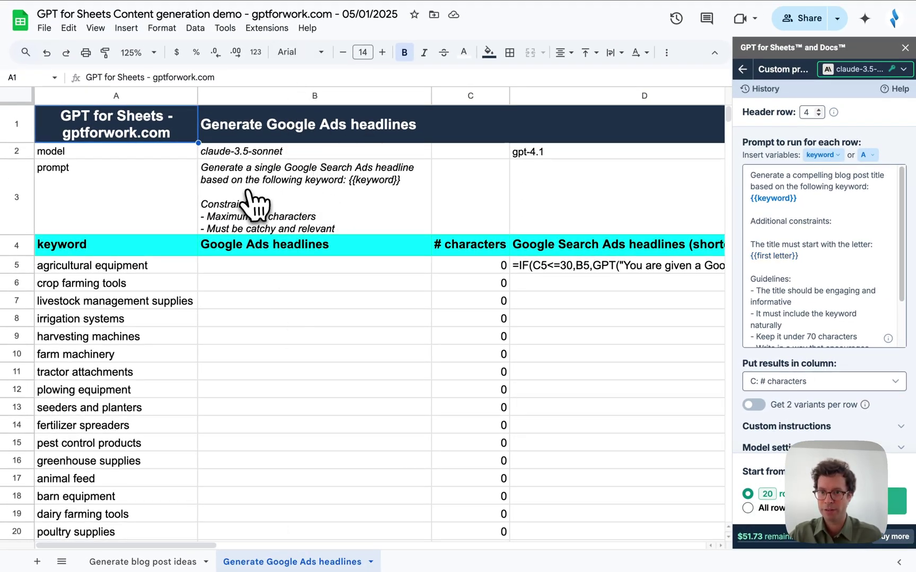
left_click(159, 96)
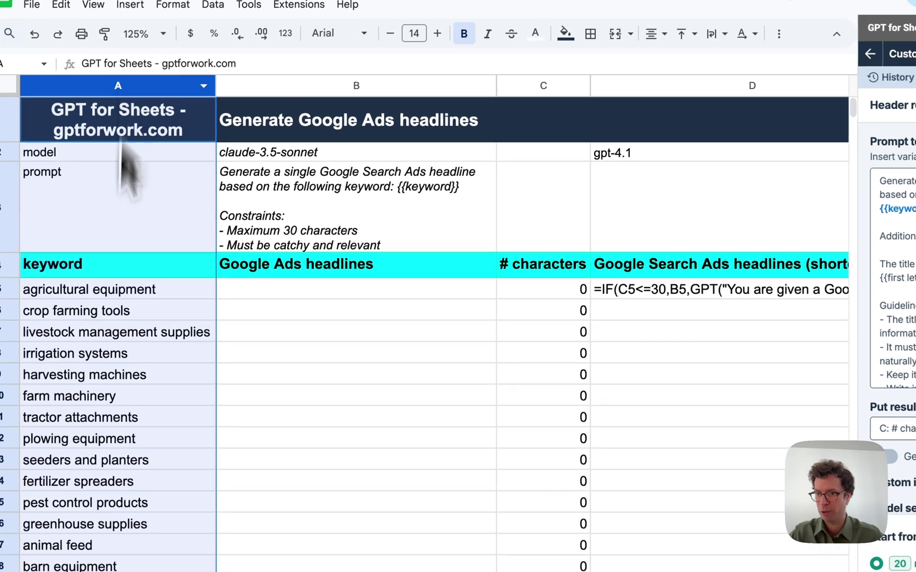
left_click(379, 210)
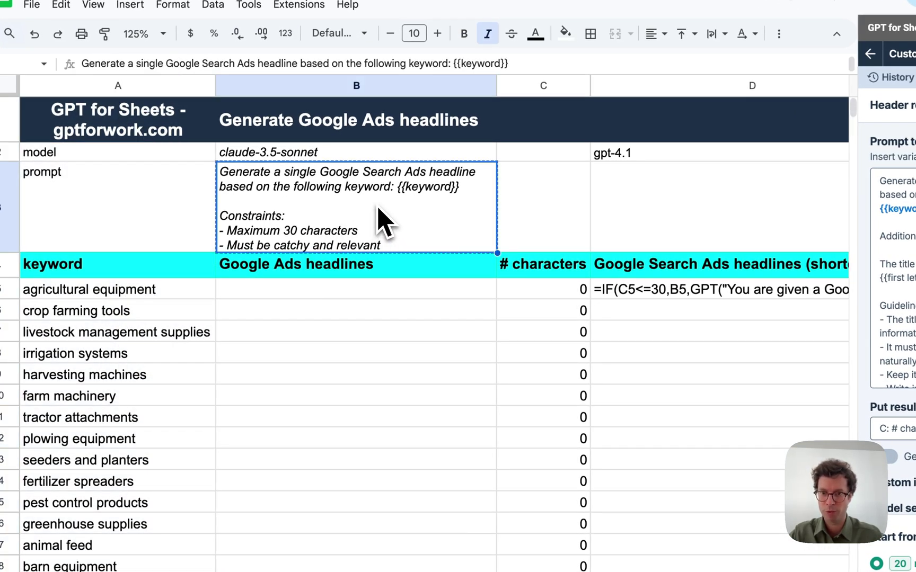
double_click(379, 210)
key("ctrl+a")
key("ctrl+c")
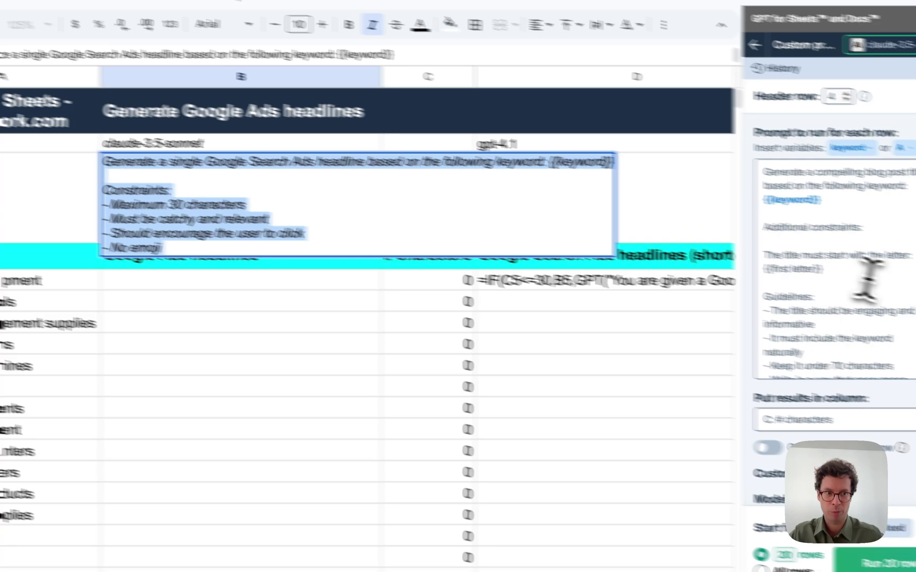
Replace the bulk blog-title prompt with the Google Ads headline prompt, limited to 30 characters.
left_click(819, 265)
key("ctrl+a")
key("BackSpace")
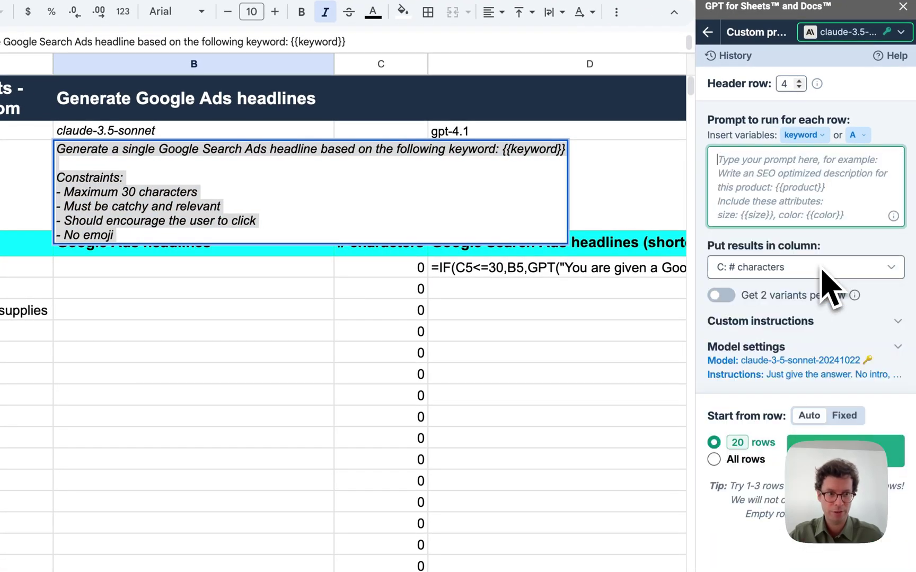
key("ctrl+v")
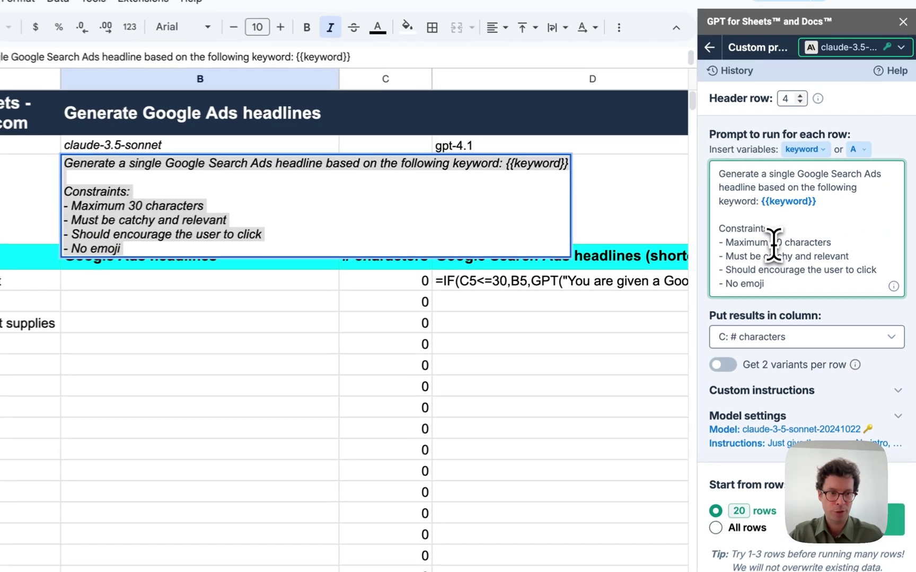
triple_click(797, 233)
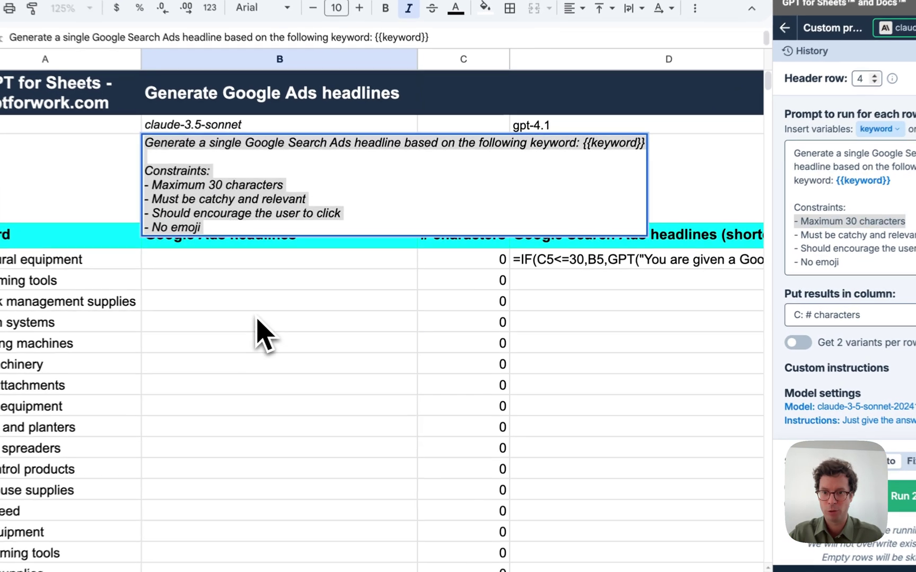
Select B5 and set the output column to B: Google Ads headlines.
left_click(295, 318)
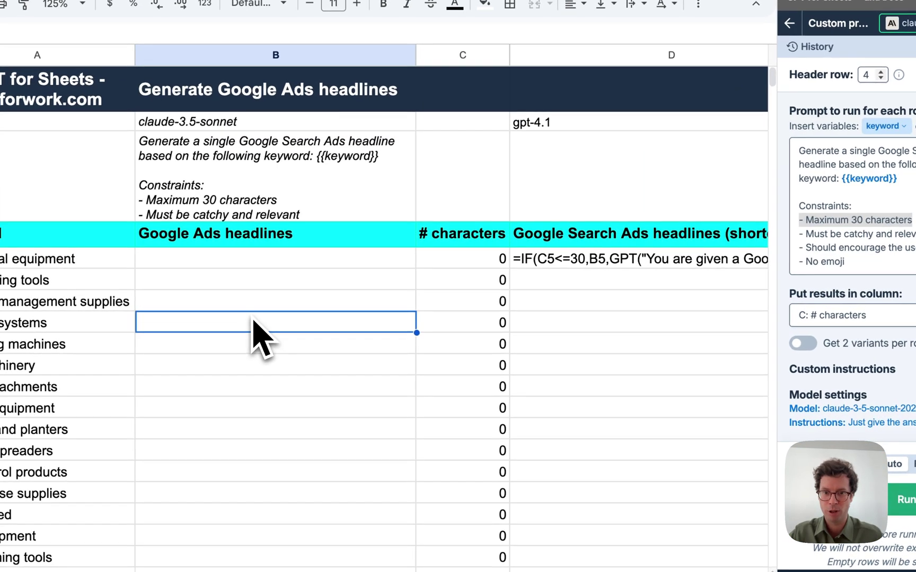
left_click(317, 264)
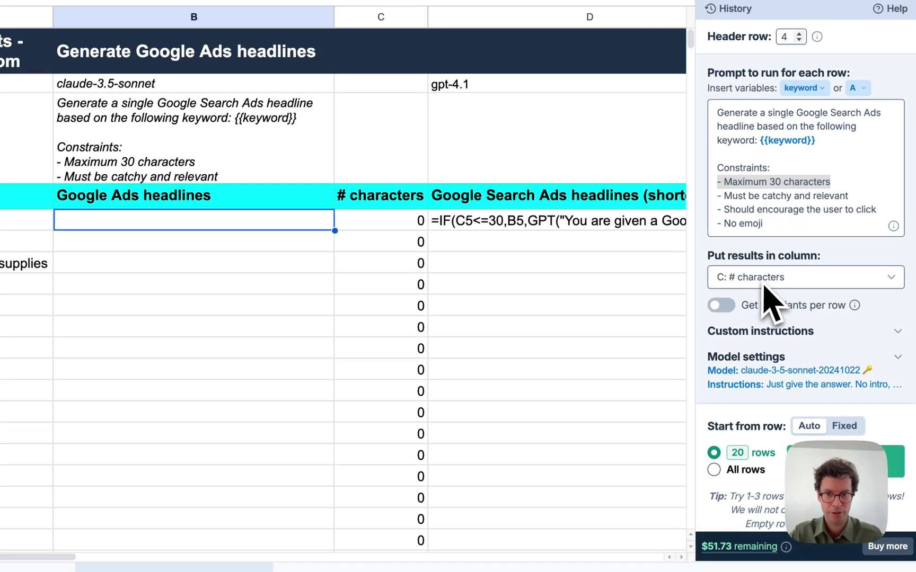
left_click(847, 317)
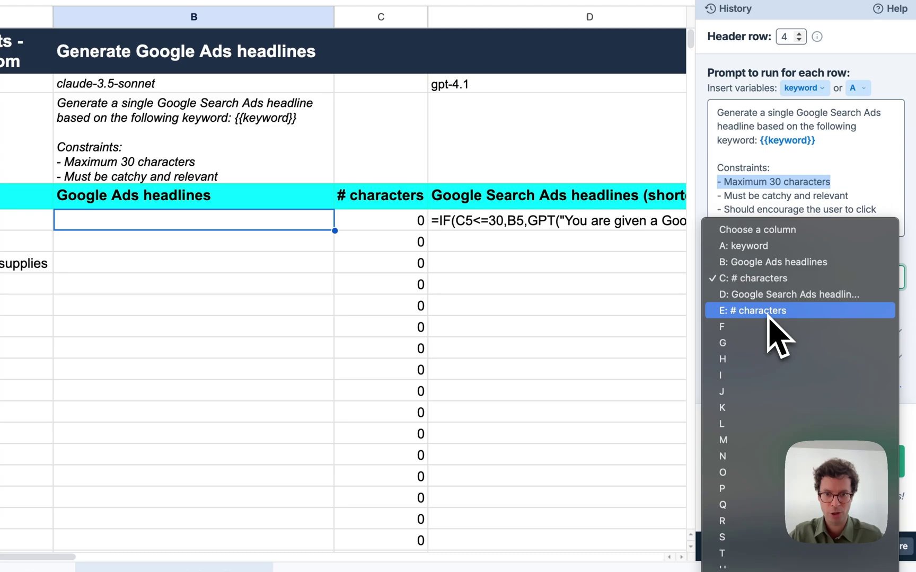
left_click(779, 262)
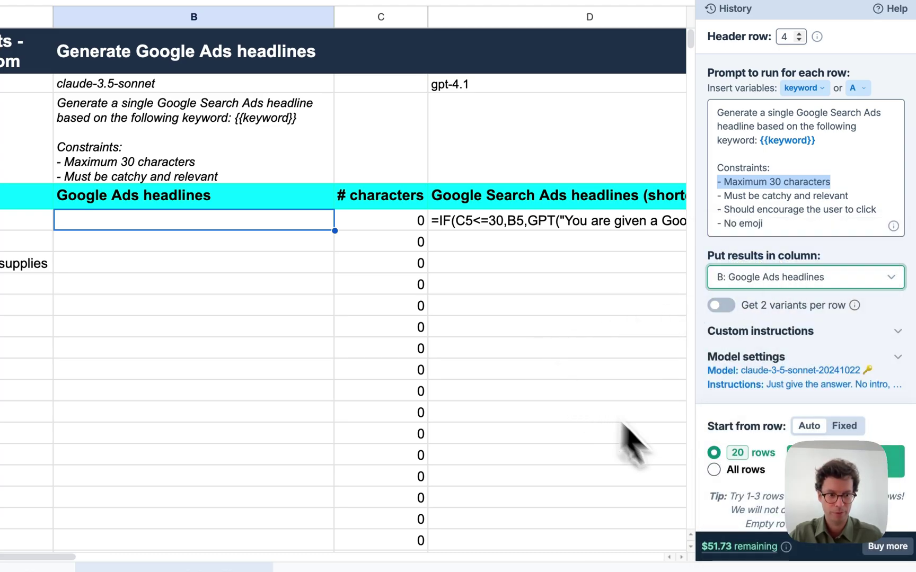
Run the headline prompt on 20 rows and dismiss the finished-run summary.
left_click(845, 461)
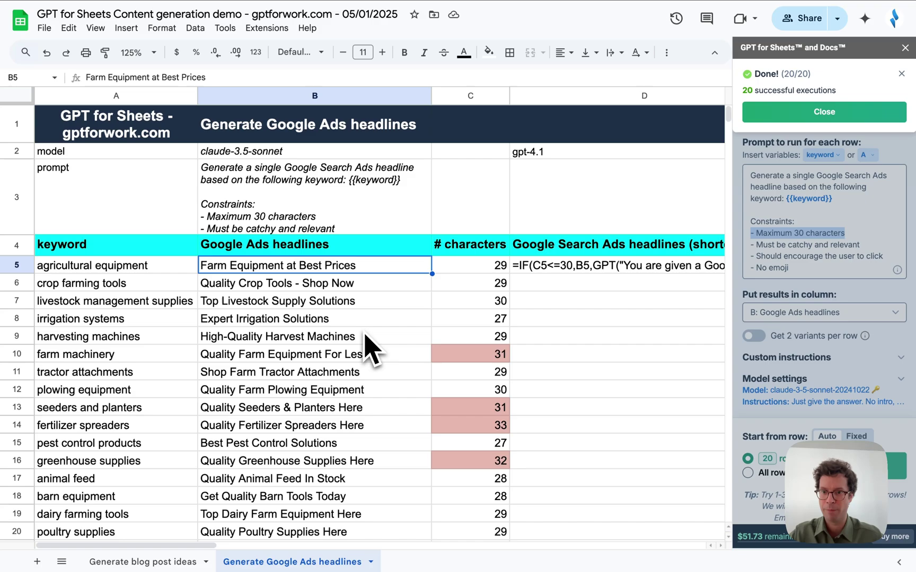
scroll(392, 321, "down", 5)
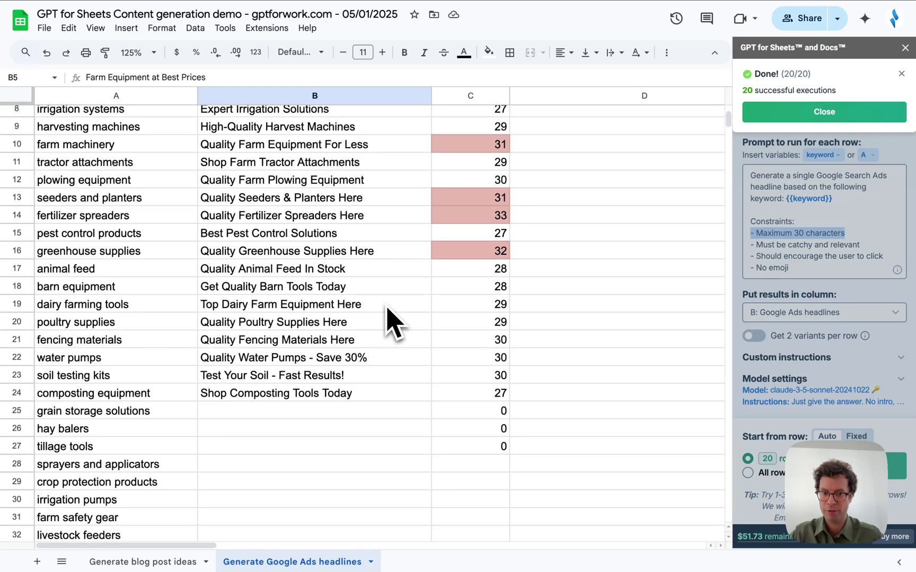
scroll(392, 320, "up", 5)
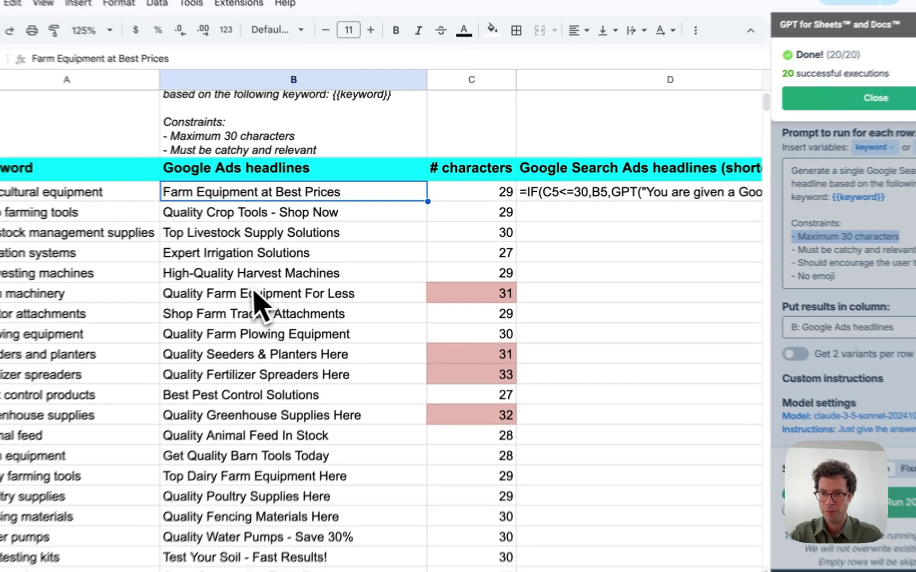
left_click(254, 293)
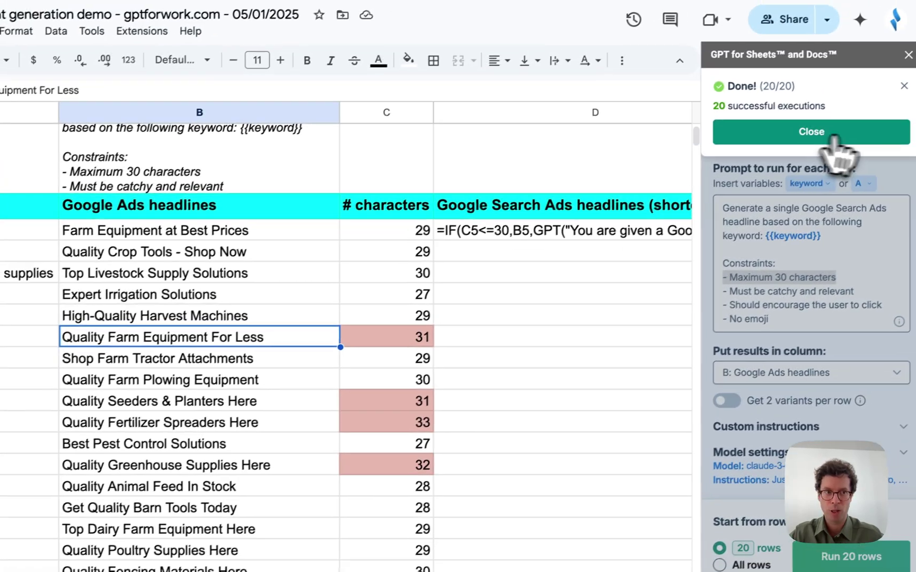
left_click(883, 100)
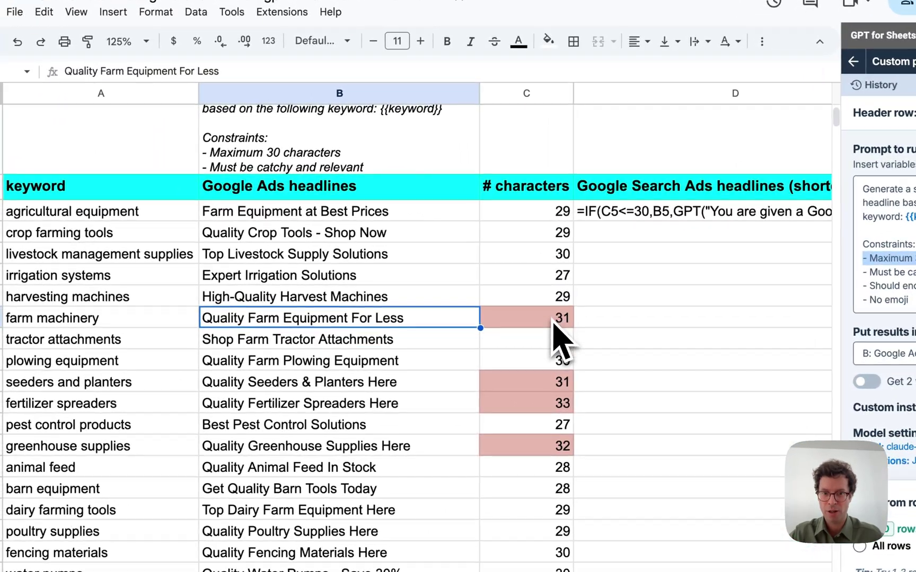
Check C5's LEN formula and the over-limit counts of 31 and 32 characters.
scroll(412, 300, "down", 3)
scroll(555, 273, "up", 3)
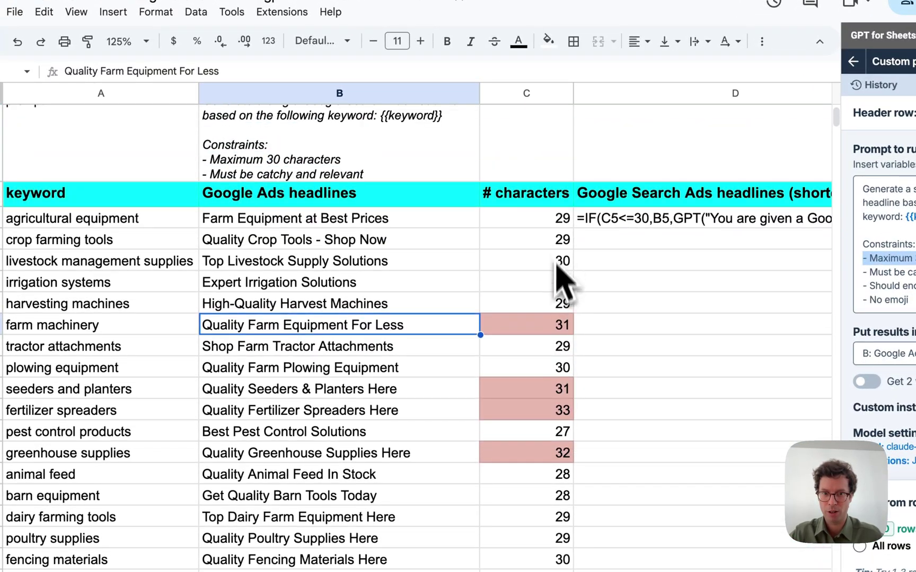
left_click_drag(553, 224, 517, 225)
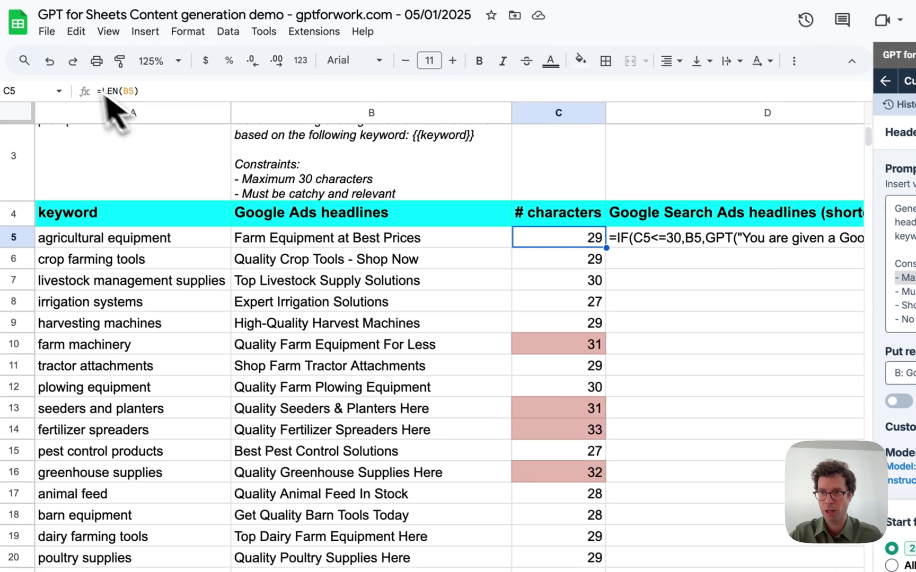
left_click(85, 71)
left_click(583, 241)
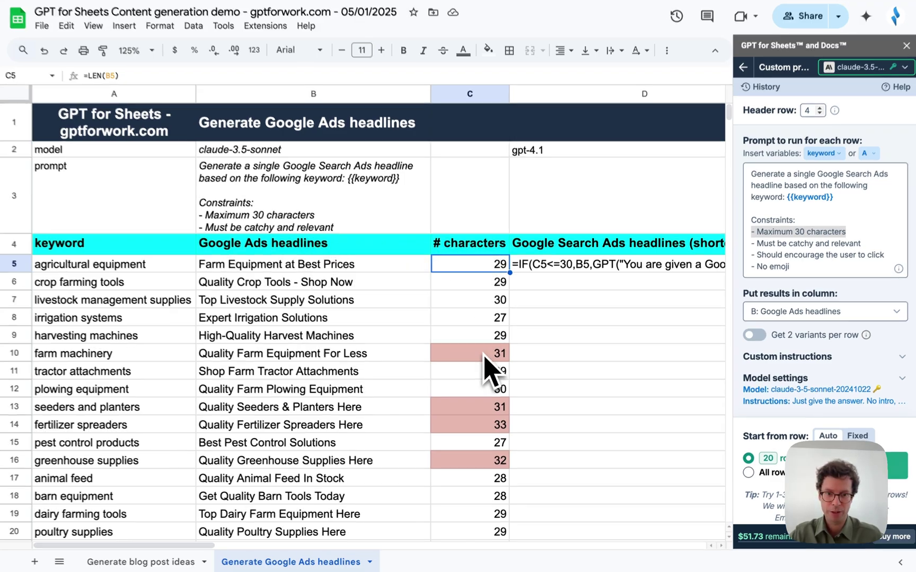
left_click(483, 356)
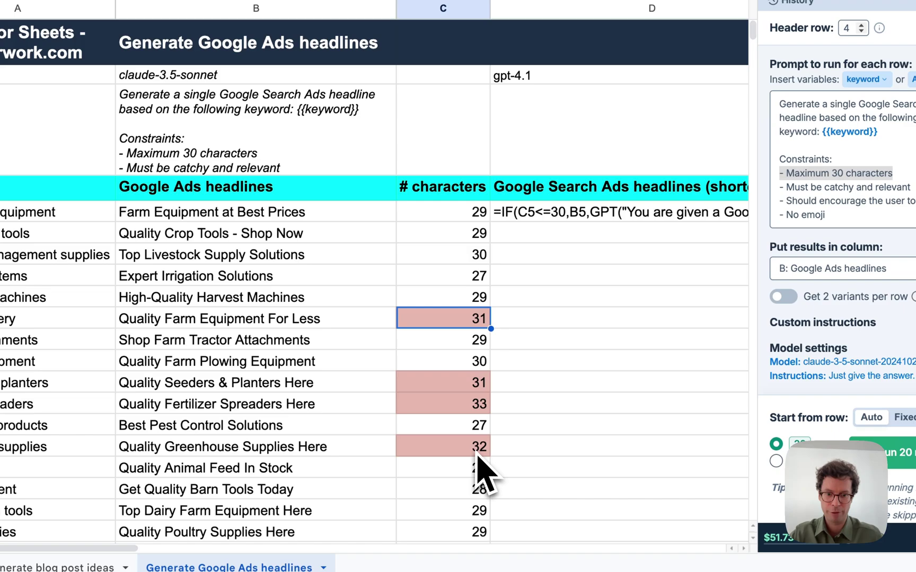
left_click(493, 464)
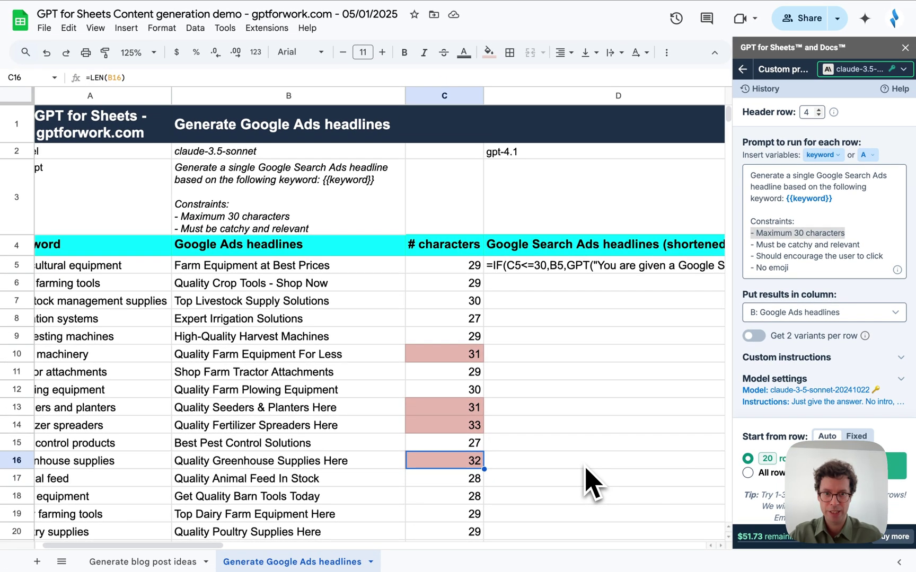
scroll(591, 480, "right", 5)
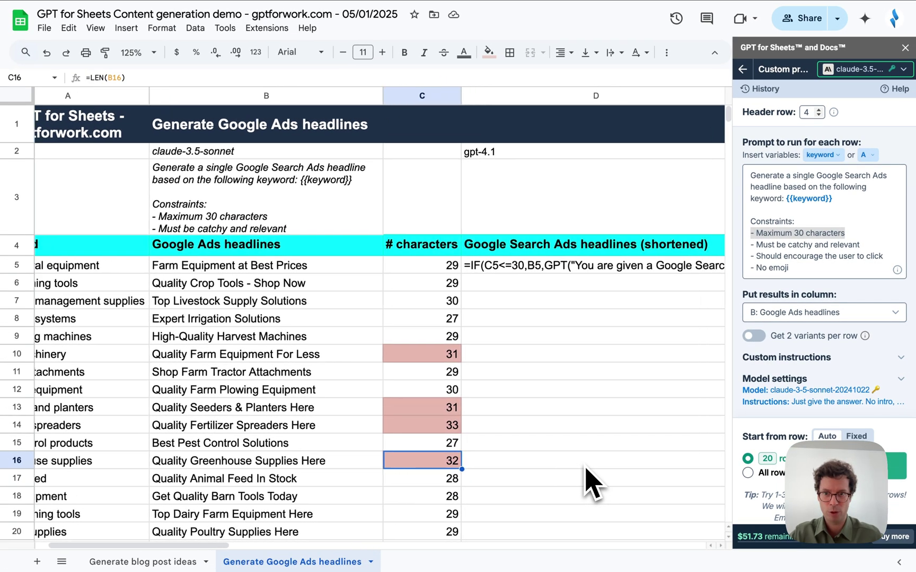
scroll(591, 479, "left", 1)
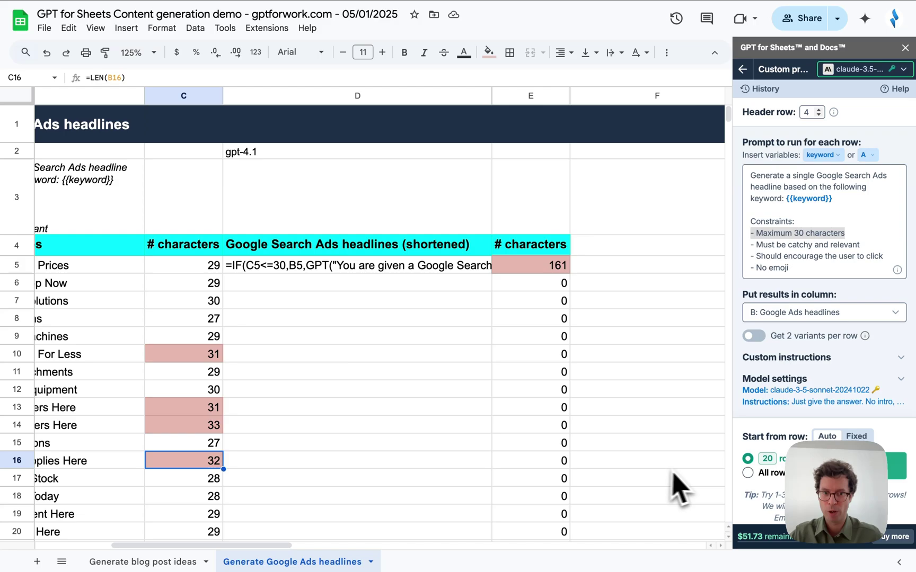
Fix D5's formula so it returns 'Farm Equipment at Best Prices' at 29 characters.
left_click(293, 268)
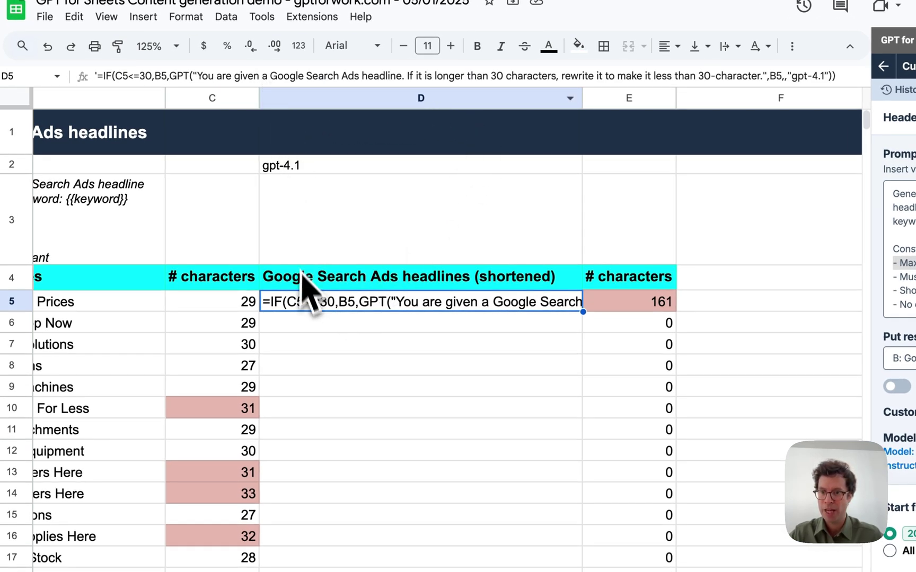
left_click(98, 77)
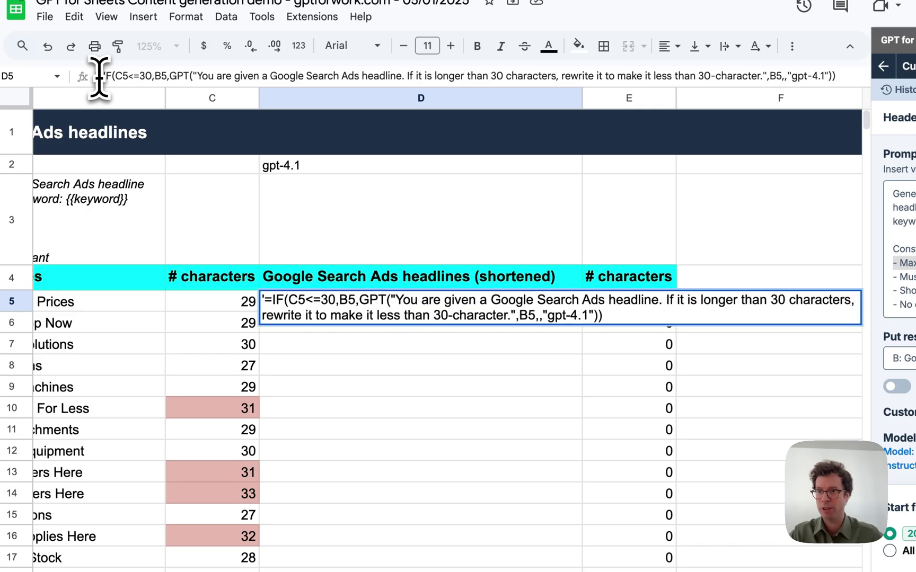
left_click(318, 301)
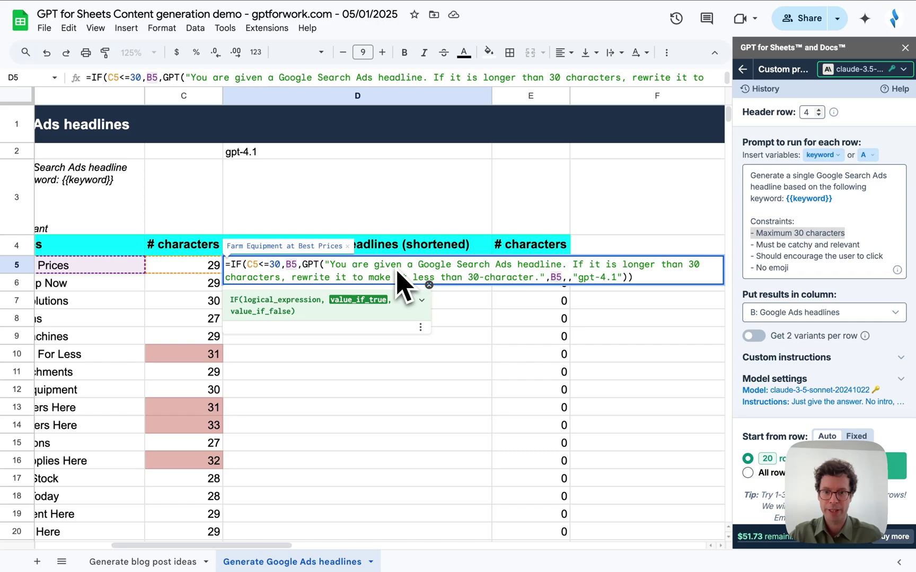
scroll(93, 326, "left", 5)
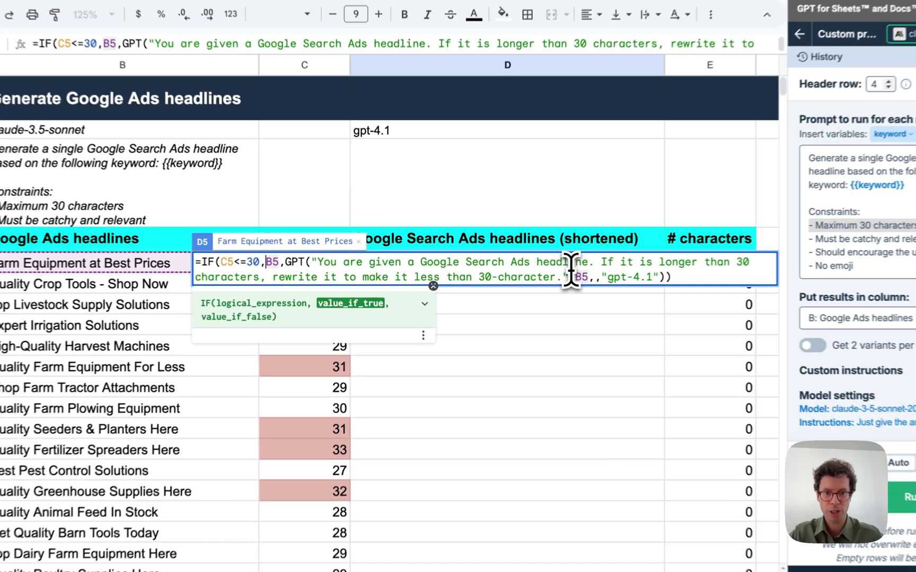
left_click(547, 271)
key("Return")
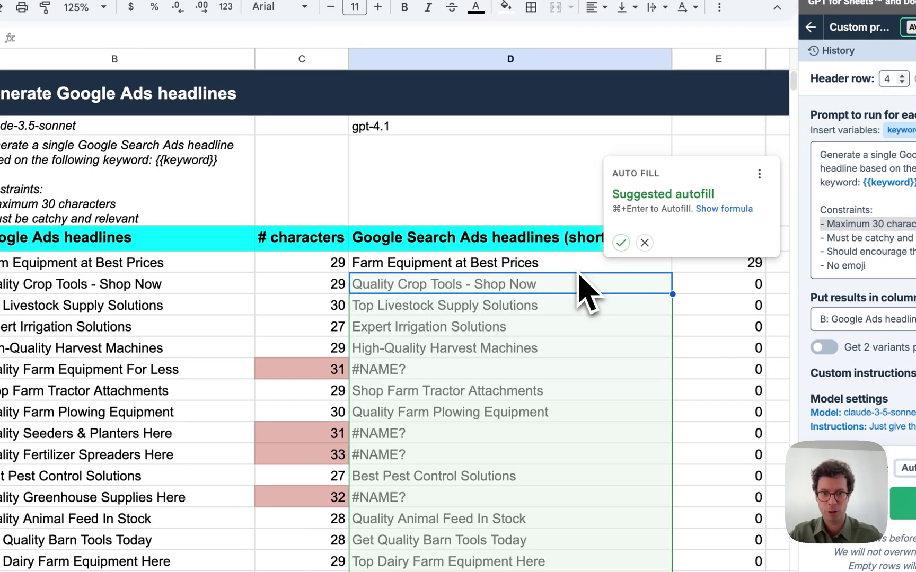
left_click(645, 243)
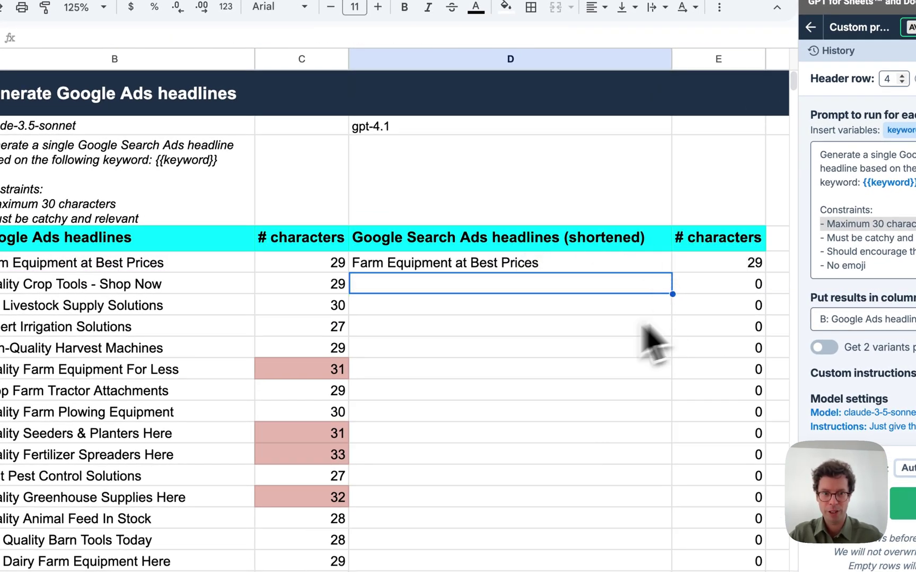
left_click(399, 265)
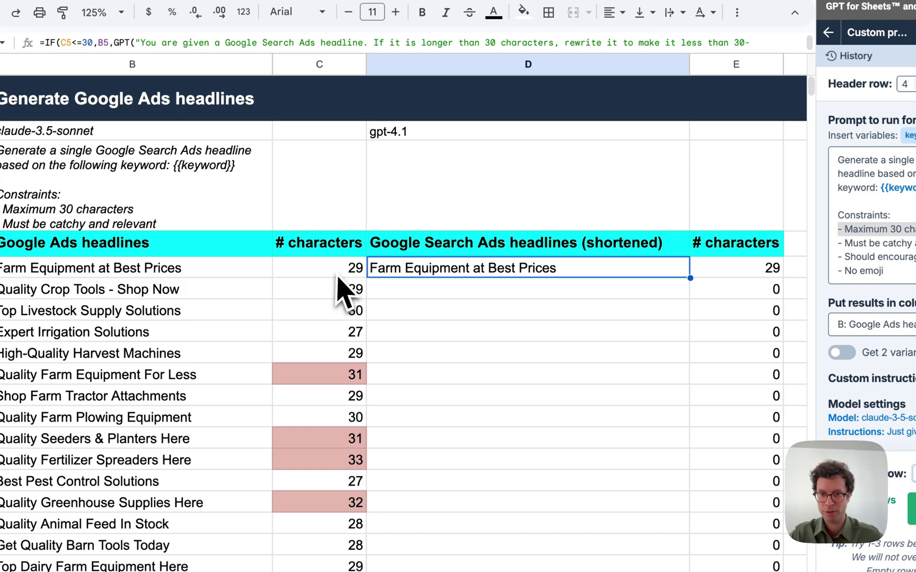
left_click(347, 267)
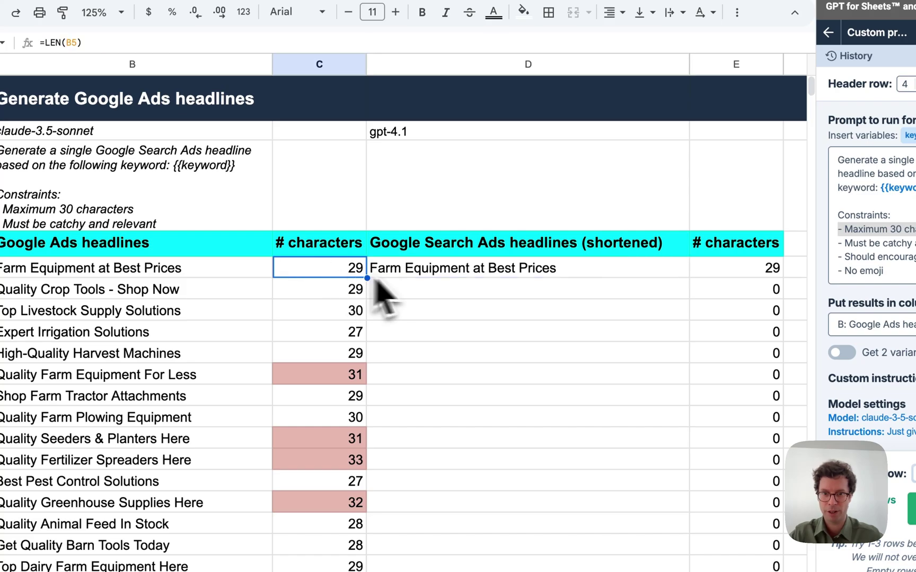
left_click(628, 273)
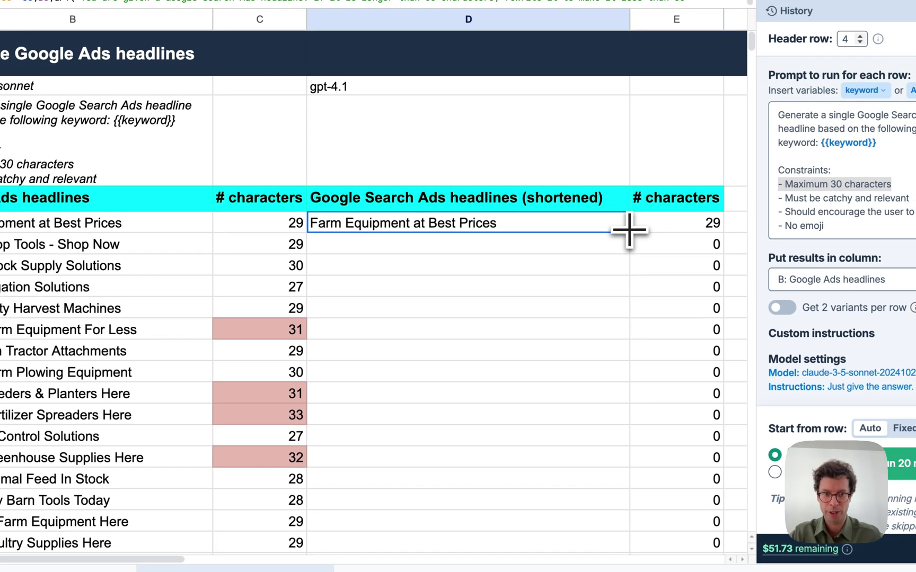
Fill D5's shortening formula down to D16, giving headlines like 'Top Farm Equipment Deals'.
left_click_drag(629, 232, 650, 466)
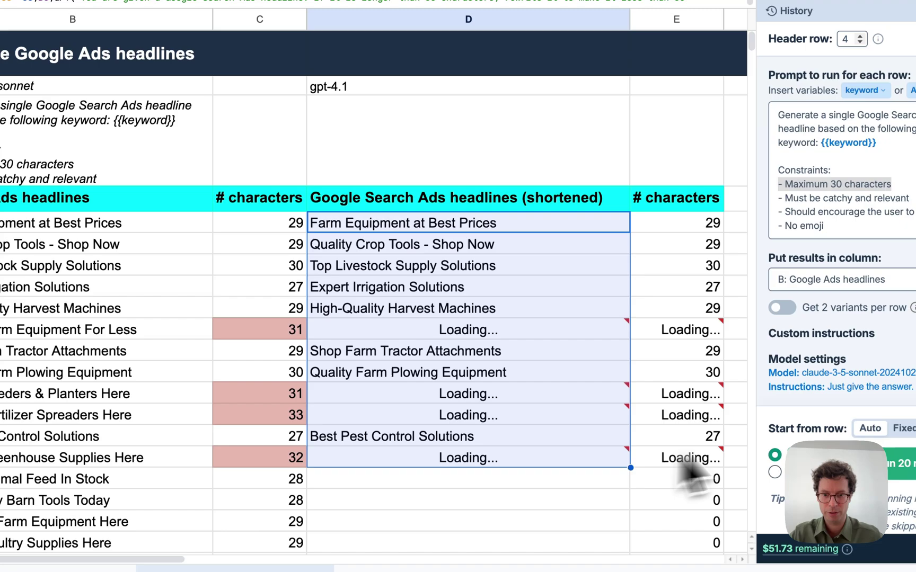
left_click(416, 250)
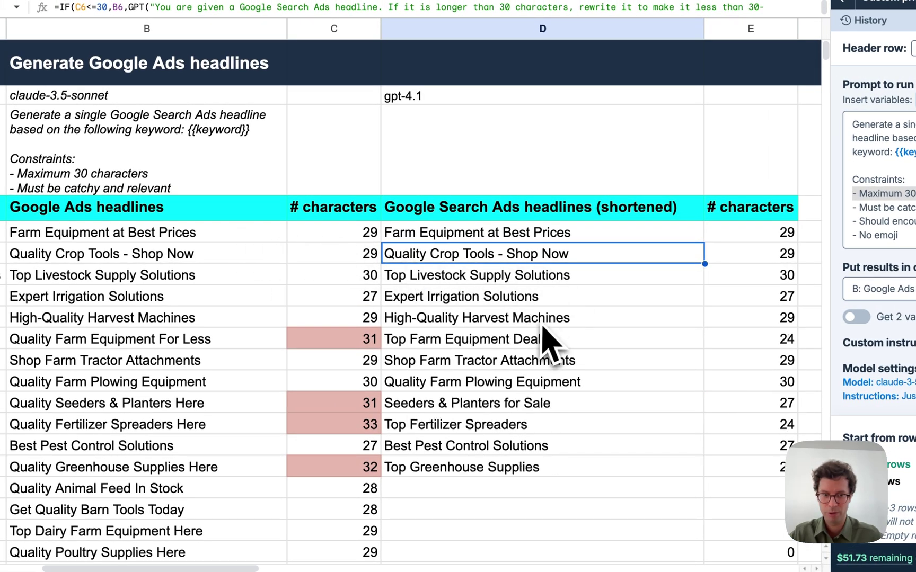
left_click(421, 345)
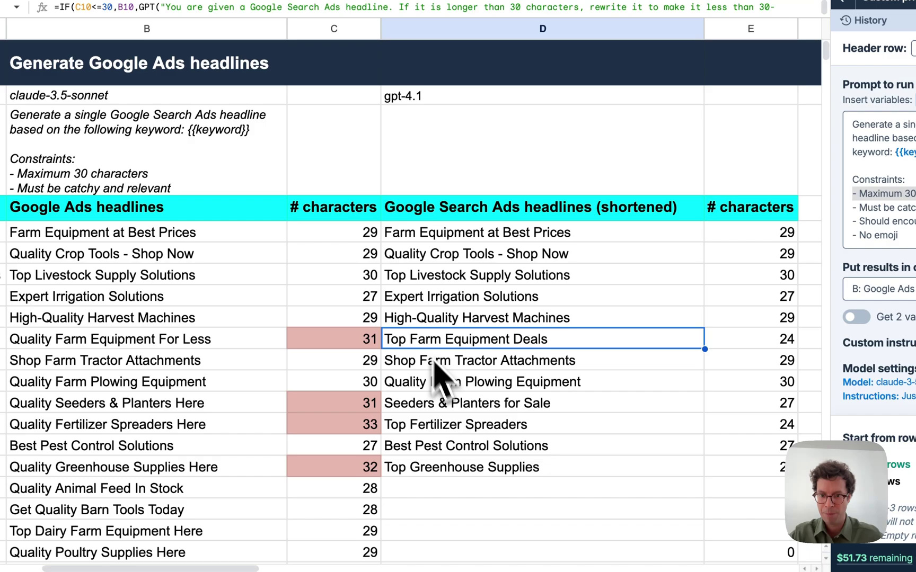
left_click(441, 408)
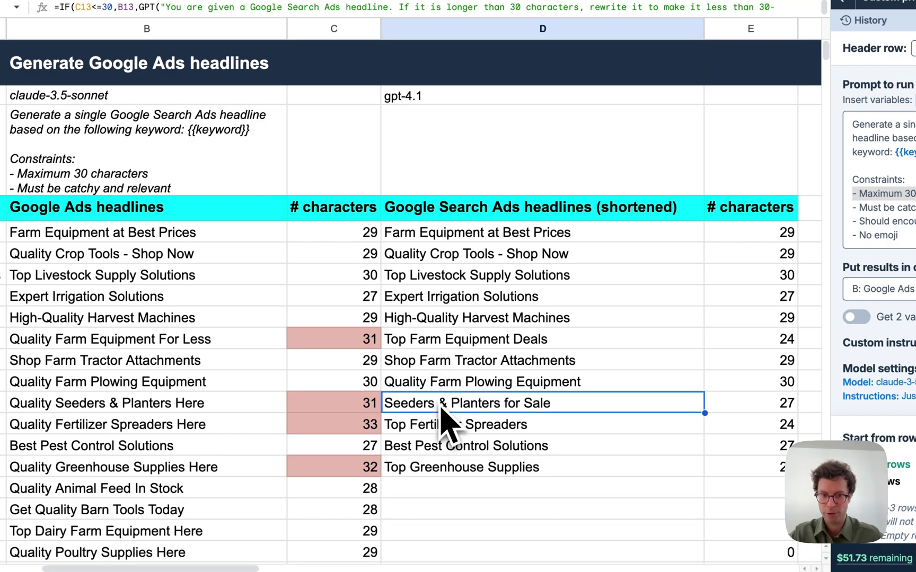
left_click(461, 471)
Verify shortened headlines like 'Top Fertilizer Spreaders' now count 23 and 24 characters.
left_click(500, 428)
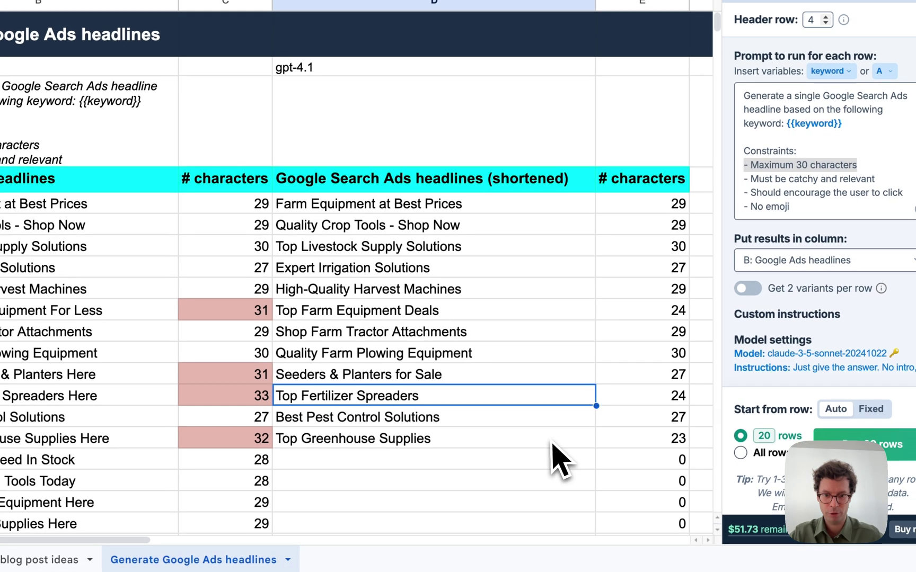
left_click(657, 468)
left_click(646, 445)
left_click(649, 399)
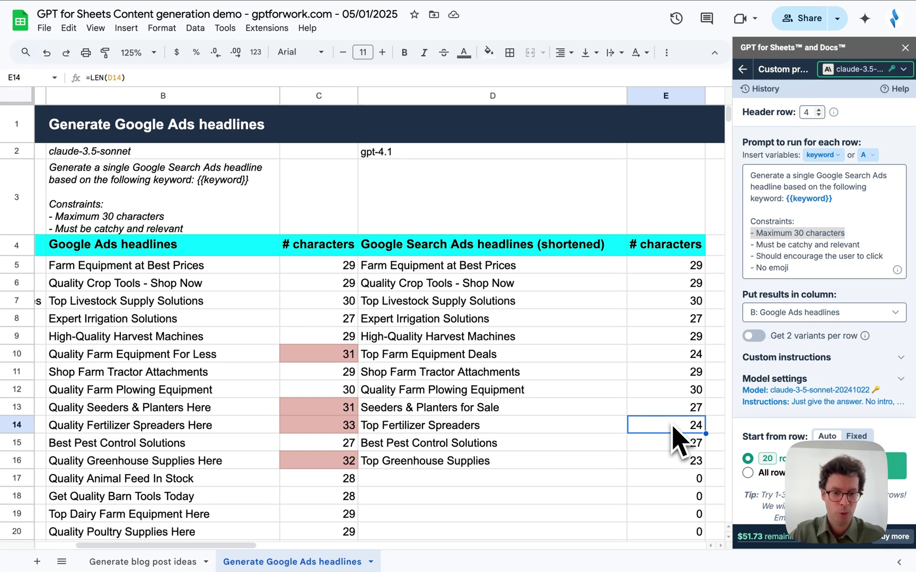
scroll(674, 439, "down", 5)
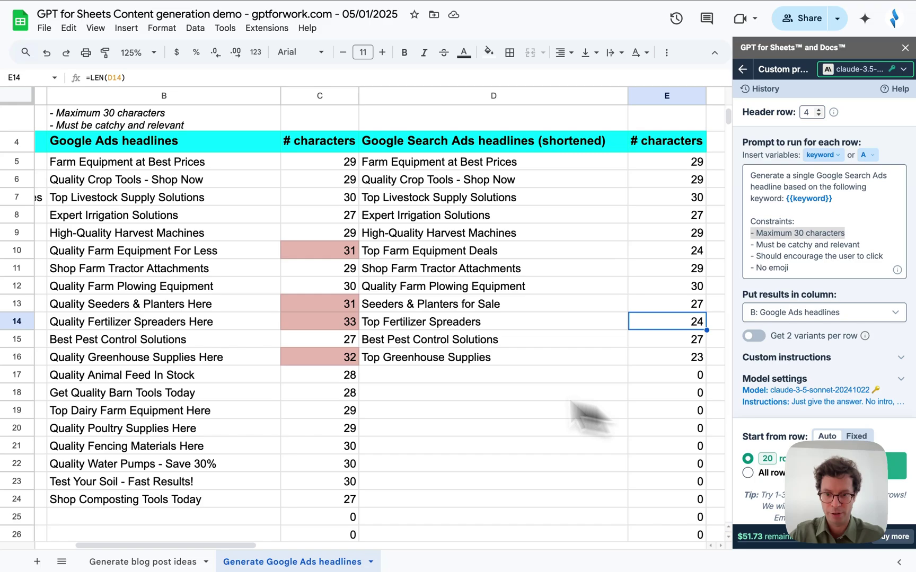
scroll(395, 411, "left", 1)
scroll(395, 408, "up", 3)
scroll(491, 214, "right", 1)
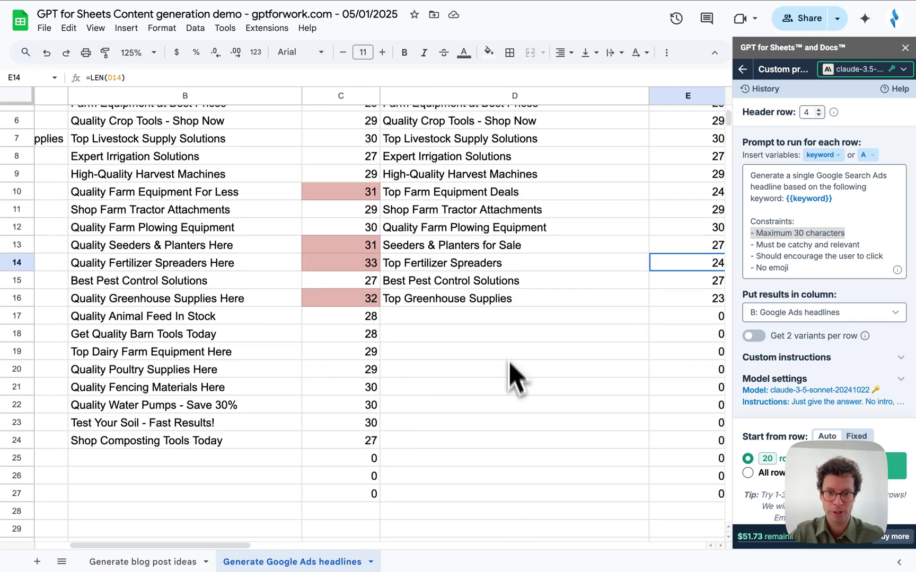
scroll(569, 361, "up", 5)
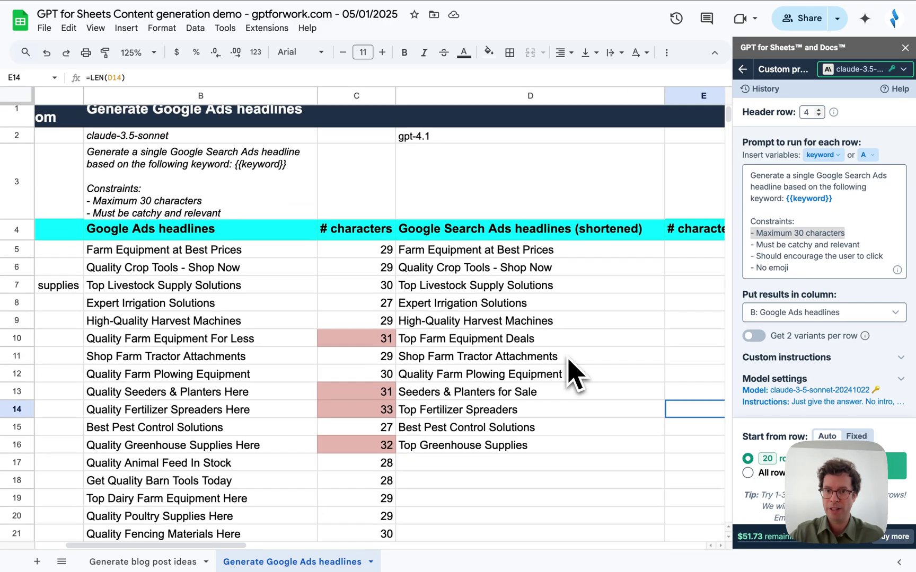
scroll(568, 361, "left", 1)
scroll(575, 374, "left", 2)
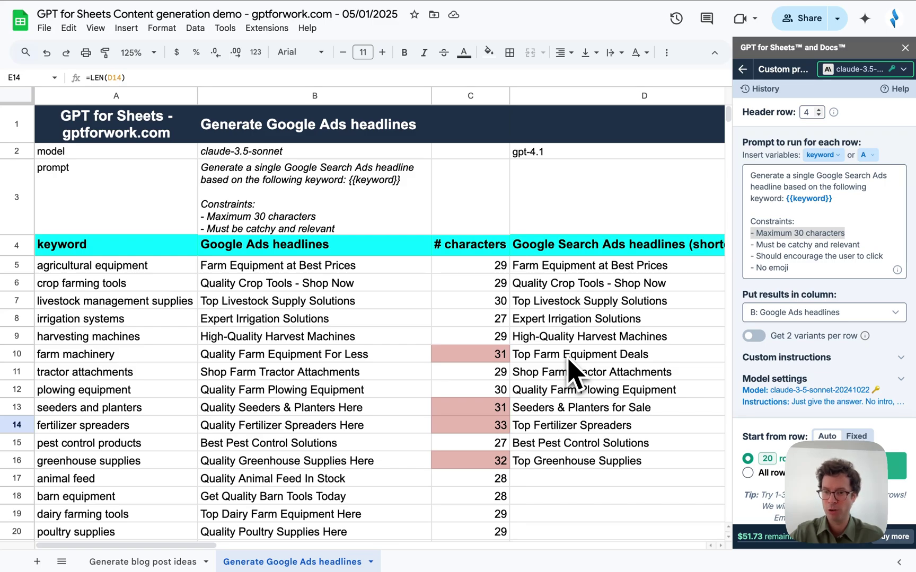
Navigate the GPT for Sheets panel through the List of GPT functions back to Home.
left_click(742, 70)
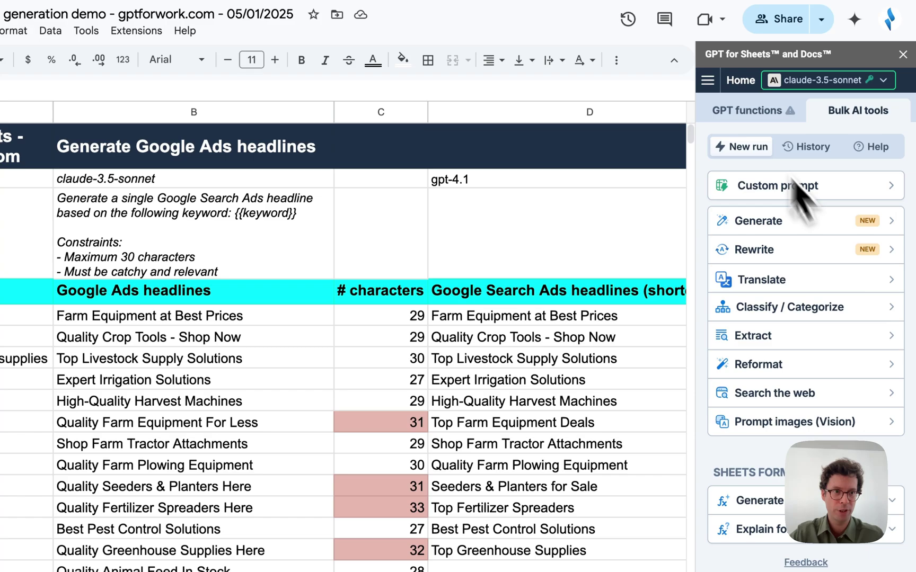
left_click(747, 112)
left_click(768, 146)
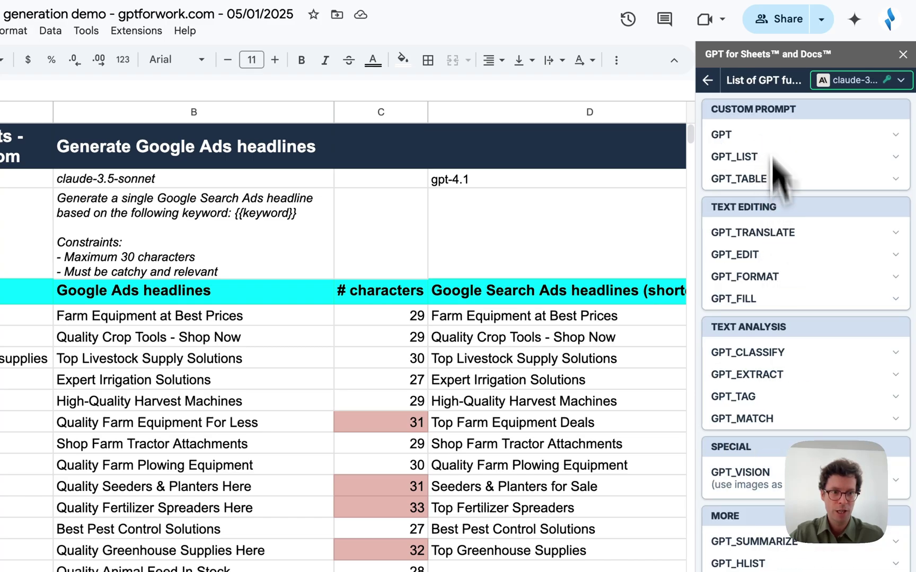
left_click(709, 81)
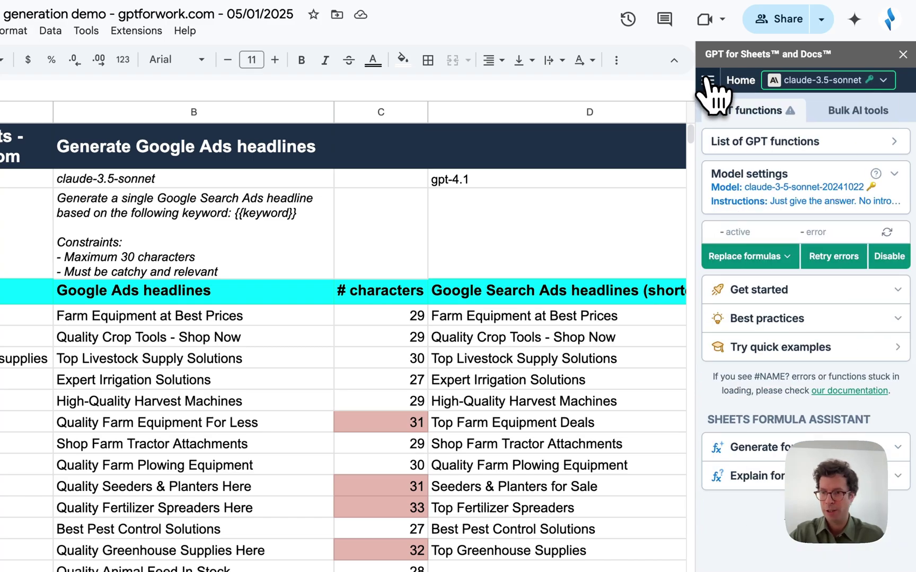